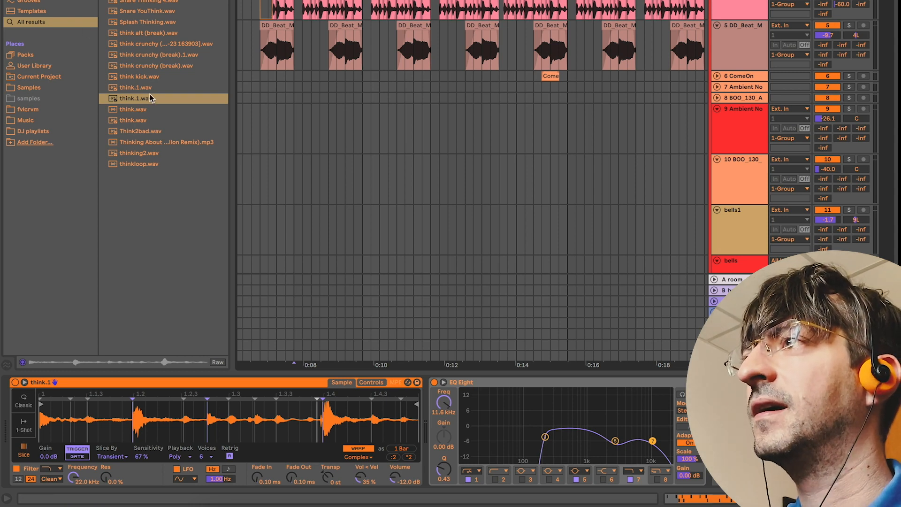
- Preview the think.1.wav sample and play the arrangement from bar 5 with the think audio track soloed
{"action": "left_click", "coordinate": [162, 98]}
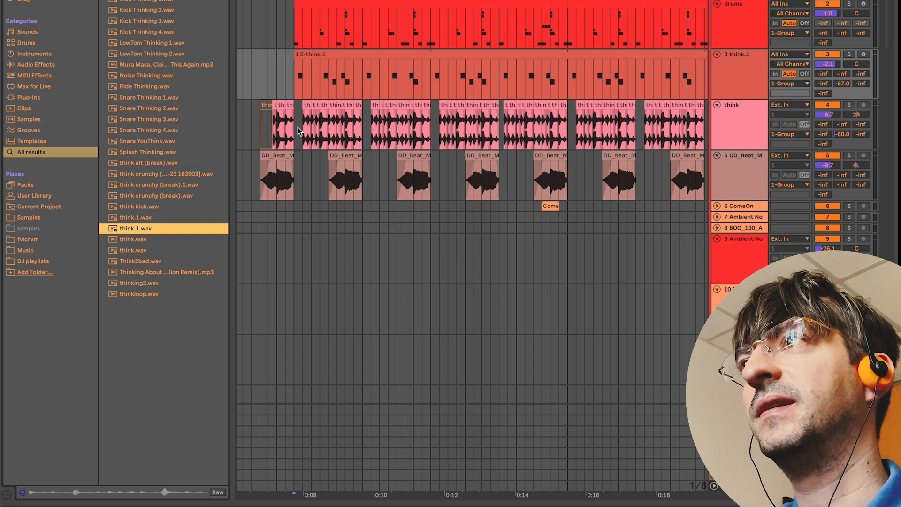
{"action": "left_click", "coordinate": [297, 128]}
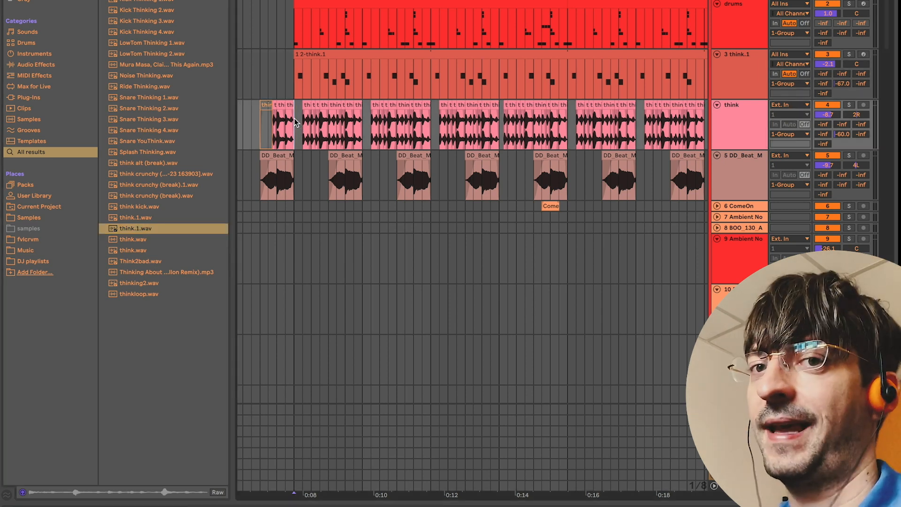
{"action": "key", "text": "space"}
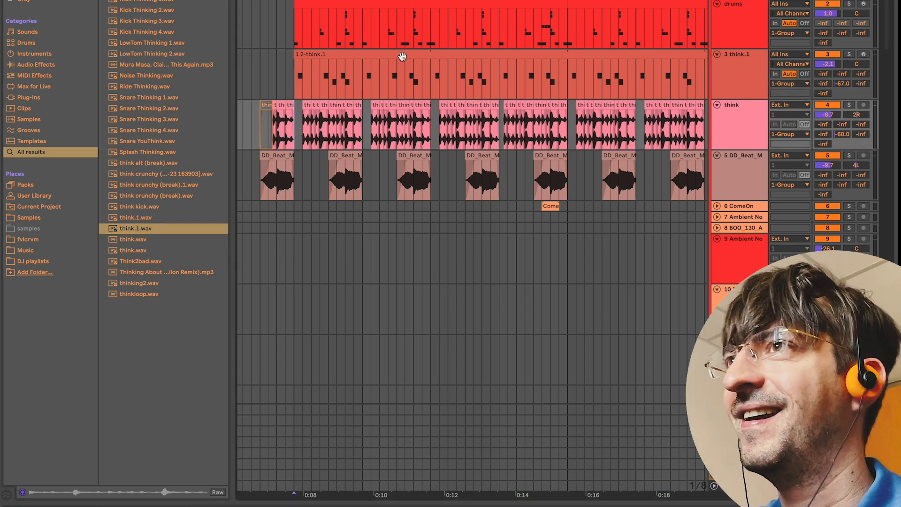
{"action": "left_click", "coordinate": [846, 106]}
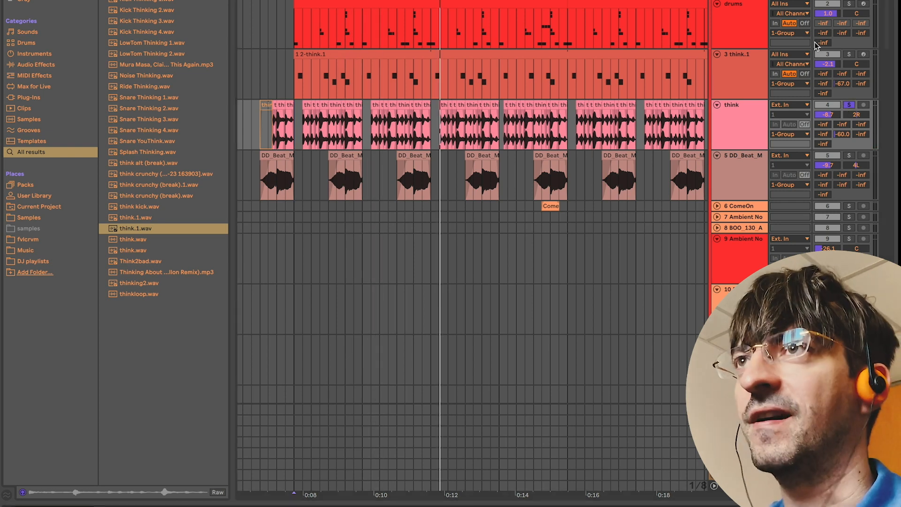
- Solo the 3 think.1 track for playback and solo the drums track along with it to hear both layers
{"action": "left_click", "coordinate": [848, 54]}
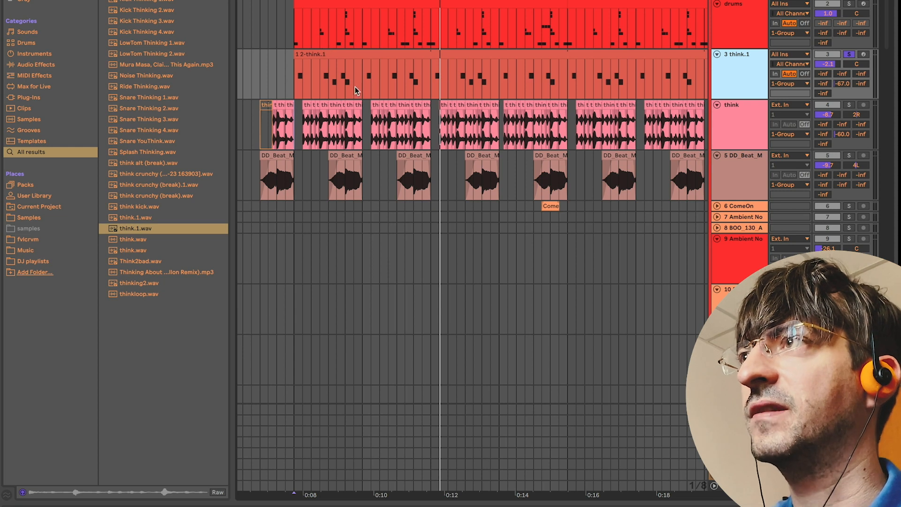
{"action": "key", "text": "space"}
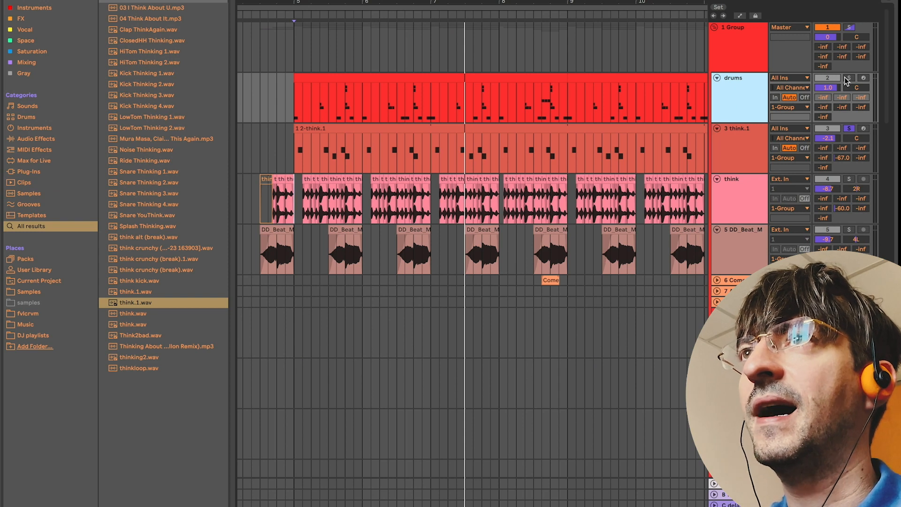
{"action": "left_click", "coordinate": [846, 78]}
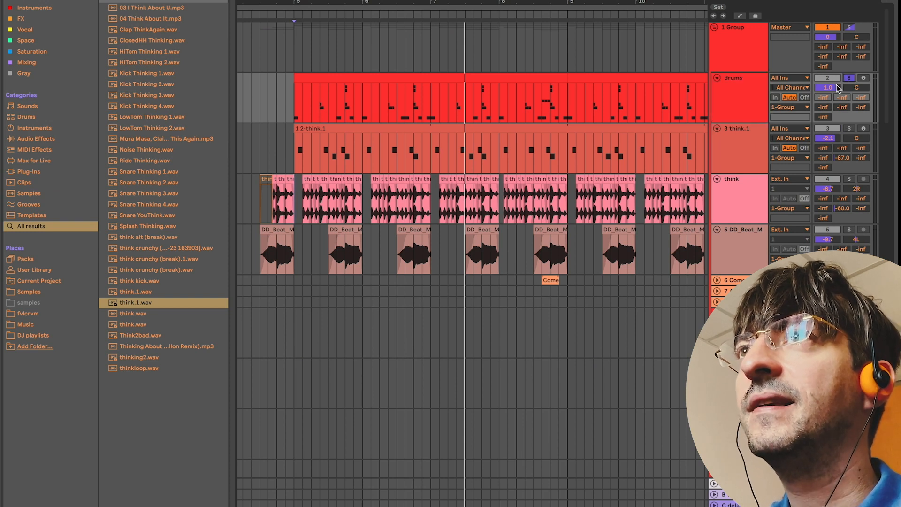
{"action": "left_click", "coordinate": [741, 103]}
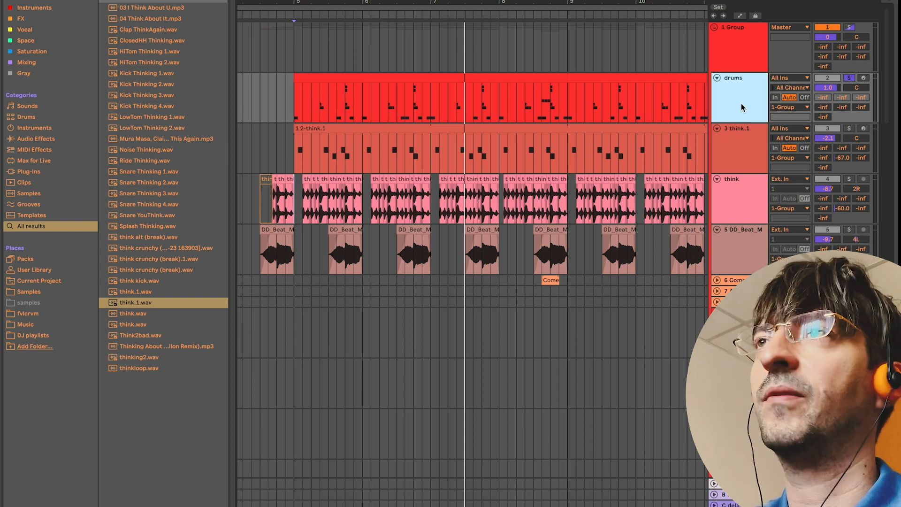
{"action": "key", "text": "space"}
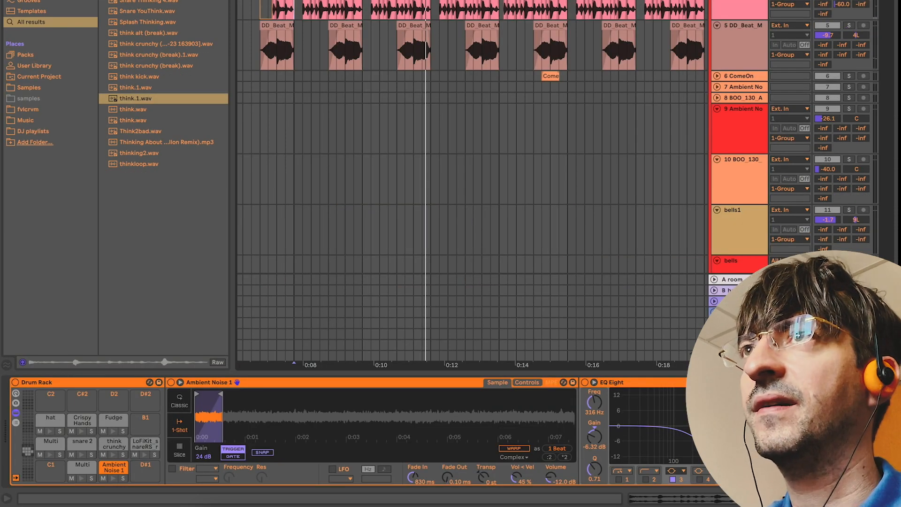
- Select a clip on the 5 DD_Beat track and solo that track
{"action": "left_click", "coordinate": [421, 54]}
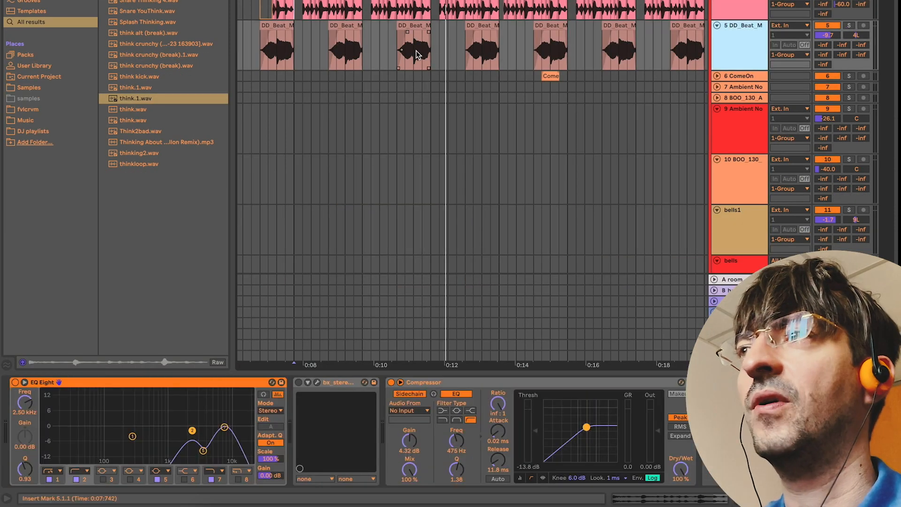
{"action": "left_click", "coordinate": [847, 26]}
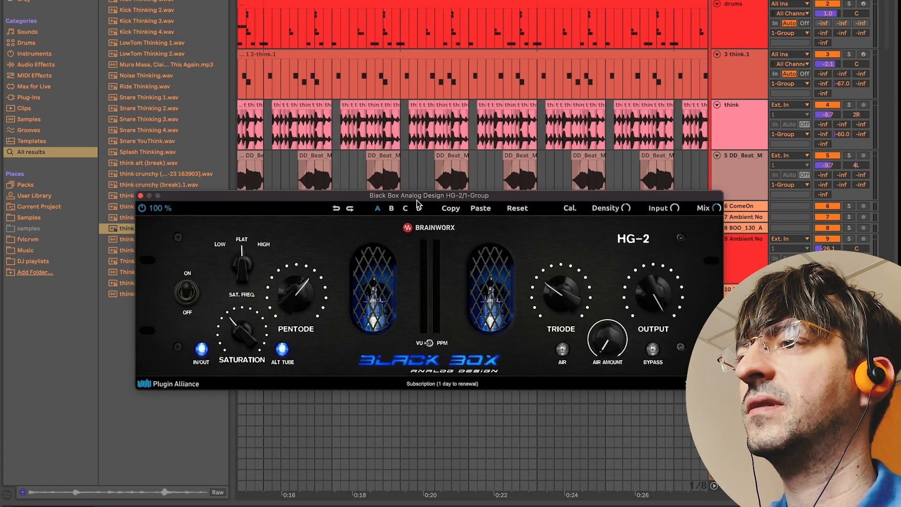
- Review the Black Box HG-2 plugin on the group, close its window and play the whole group
{"action": "left_click_drag", "start_coordinate": [429, 197], "coordinate": [457, 157]}
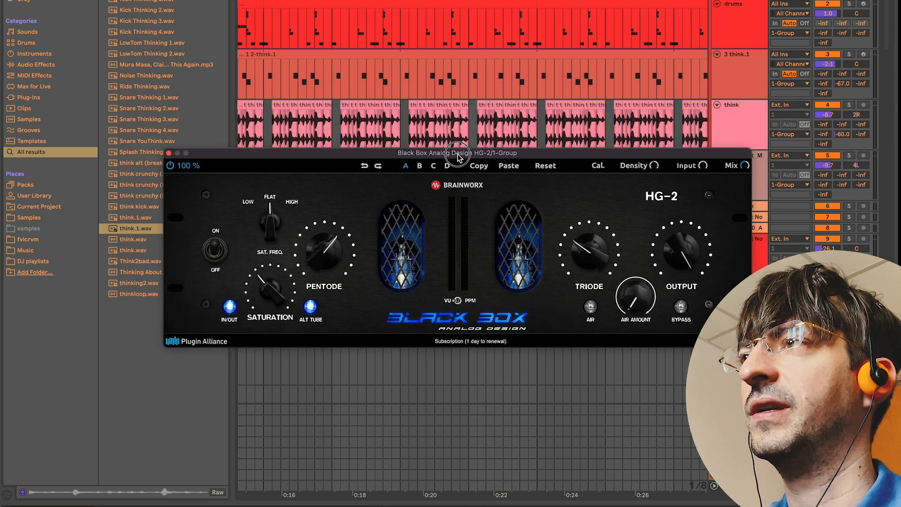
{"action": "left_click", "coordinate": [169, 154]}
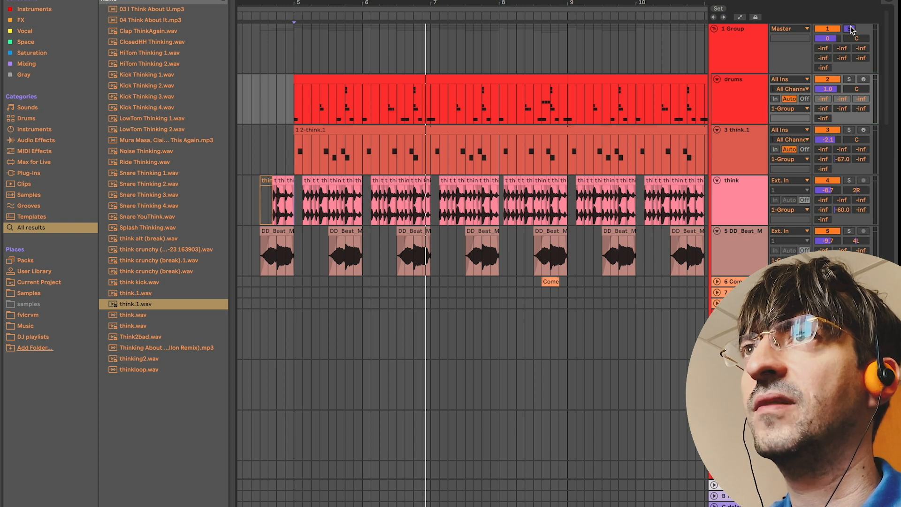
{"action": "key", "text": "space"}
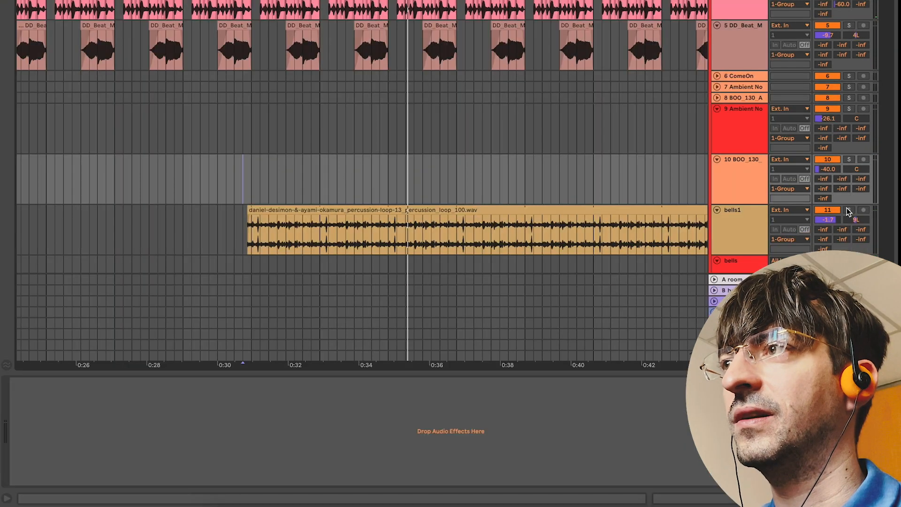
- Solo the bells1 track and reveal its percussion loop clip's source sample in the browser
{"action": "left_click", "coordinate": [849, 211]}
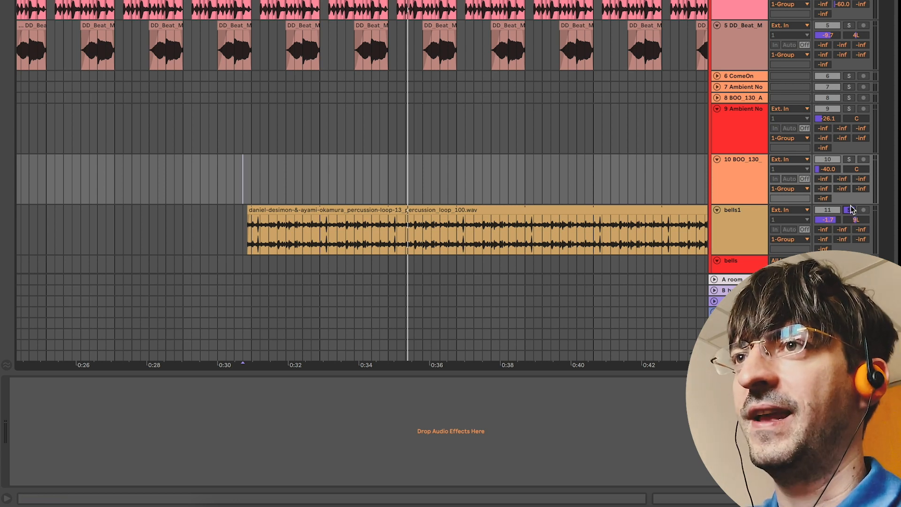
{"action": "double_click", "coordinate": [349, 218]}
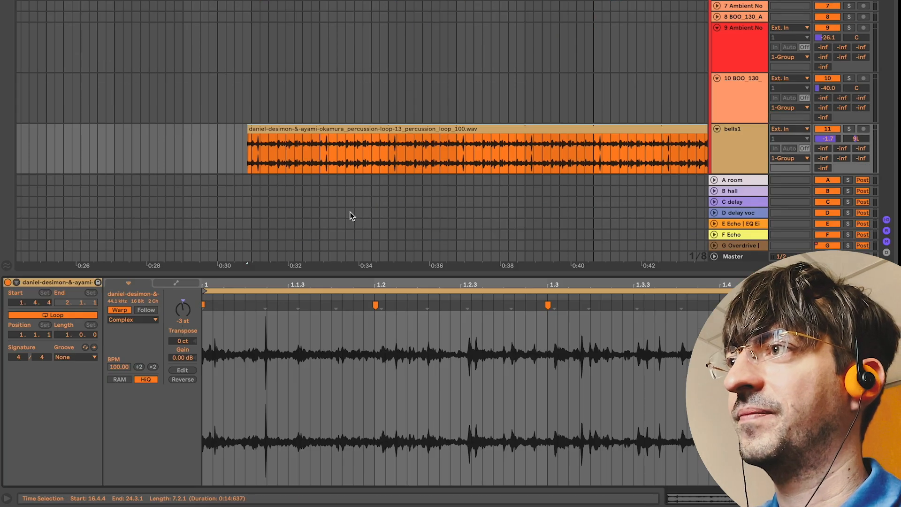
{"action": "right_click", "coordinate": [352, 131]}
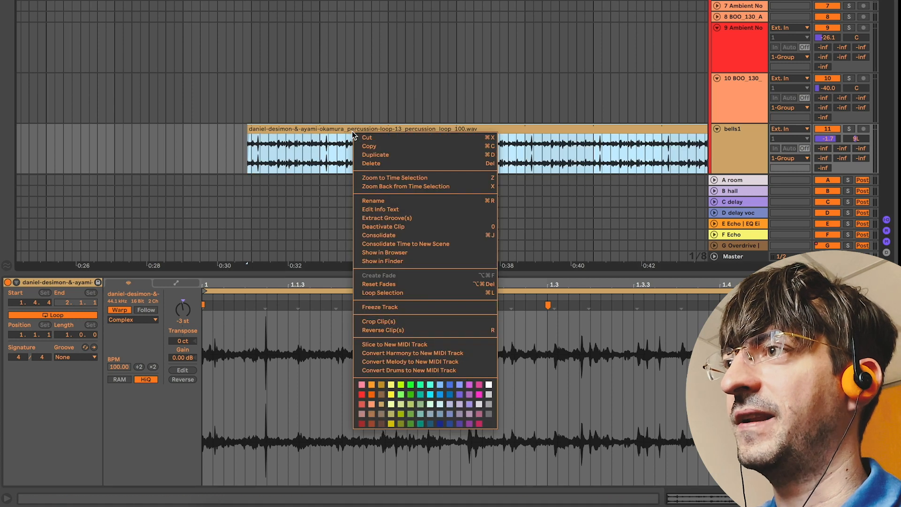
{"action": "left_click", "coordinate": [417, 254]}
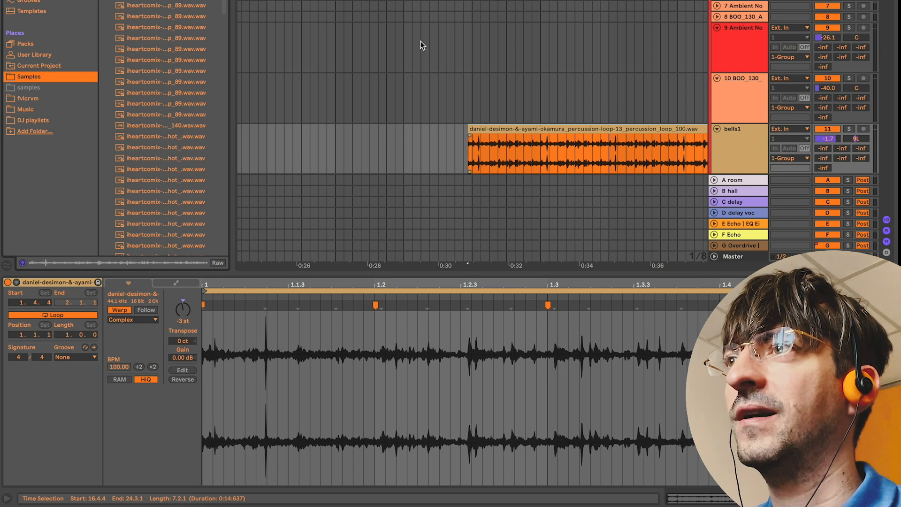
{"action": "key", "text": "Escape"}
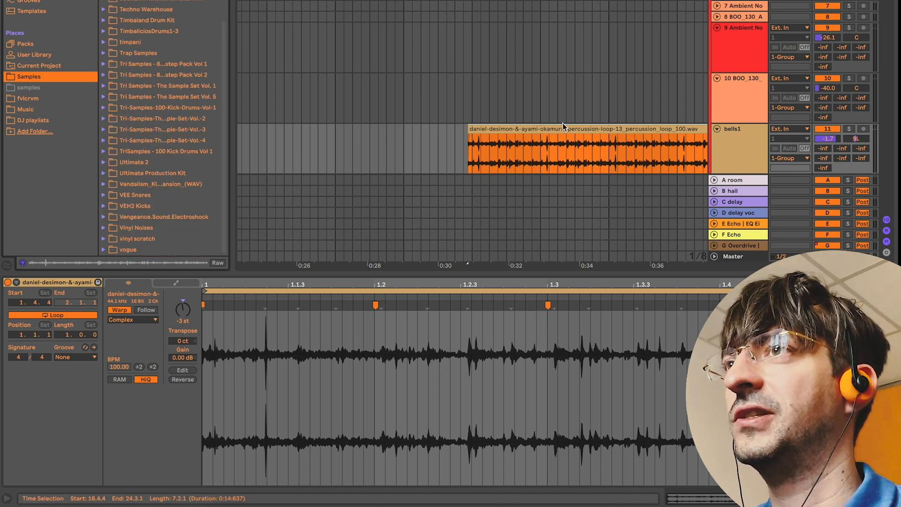
- Show the bells1 track's effects, switch off Auto Pan, and inspect the DS-10 Drum Shaper before closing its window
{"action": "left_click", "coordinate": [755, 150]}
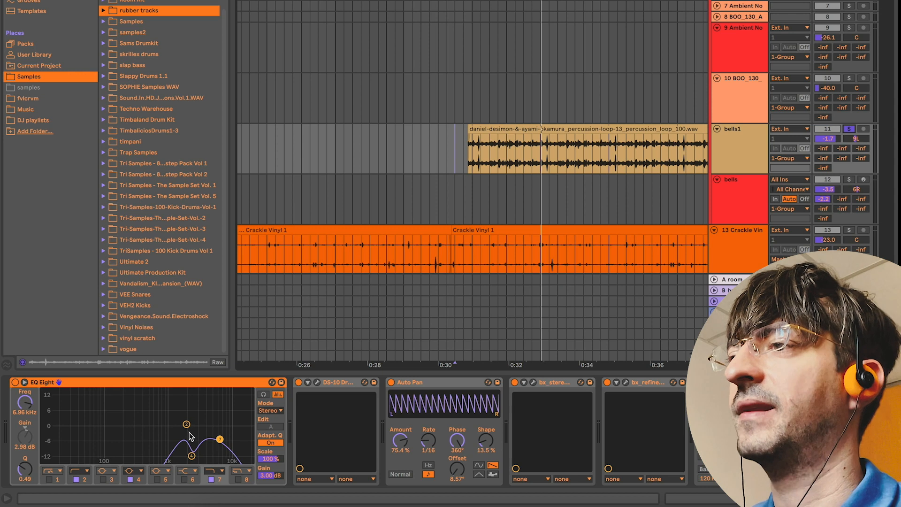
{"action": "left_click", "coordinate": [316, 382]}
{"action": "left_click", "coordinate": [391, 382]}
{"action": "left_click_drag", "start_coordinate": [152, 0], "coordinate": [511, 46]}
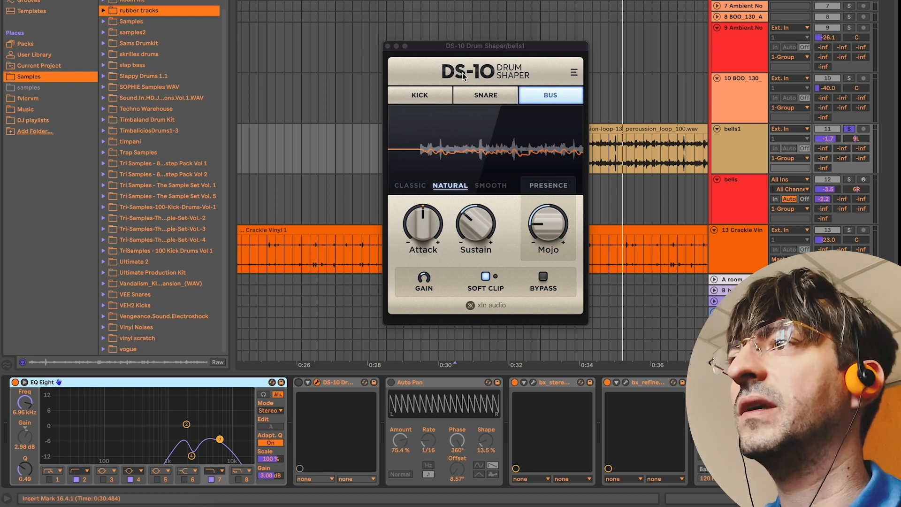
{"action": "left_click", "coordinate": [387, 46]}
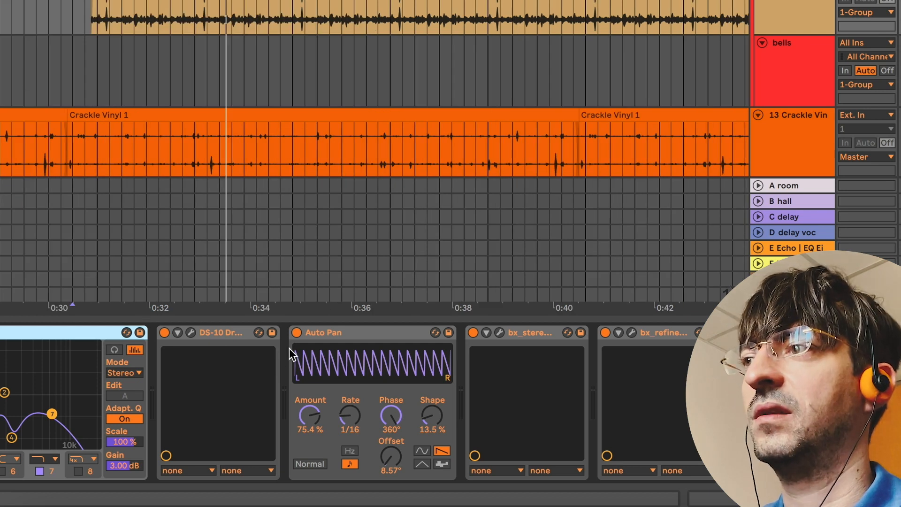
- Lower the bells1 track's Auto Pan amount to 0.00 %, play the loop to compare, and raise the amount again
{"action": "left_click_drag", "start_coordinate": [297, 415], "coordinate": [298, 483]}
{"action": "key", "text": "space"}
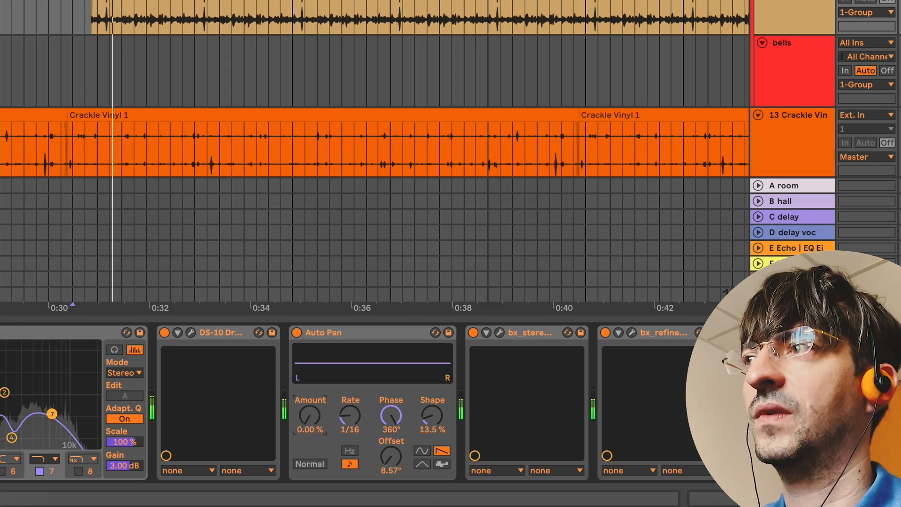
{"action": "left_click_drag", "start_coordinate": [310, 415], "coordinate": [309, 348]}
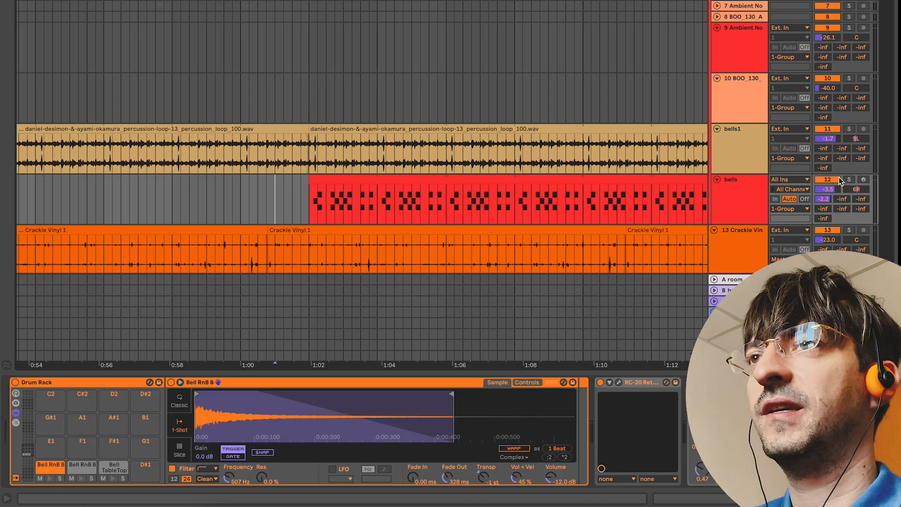
- Solo the bells track and play it from the start of its MIDI clip at bar 33
{"action": "left_click", "coordinate": [848, 179]}
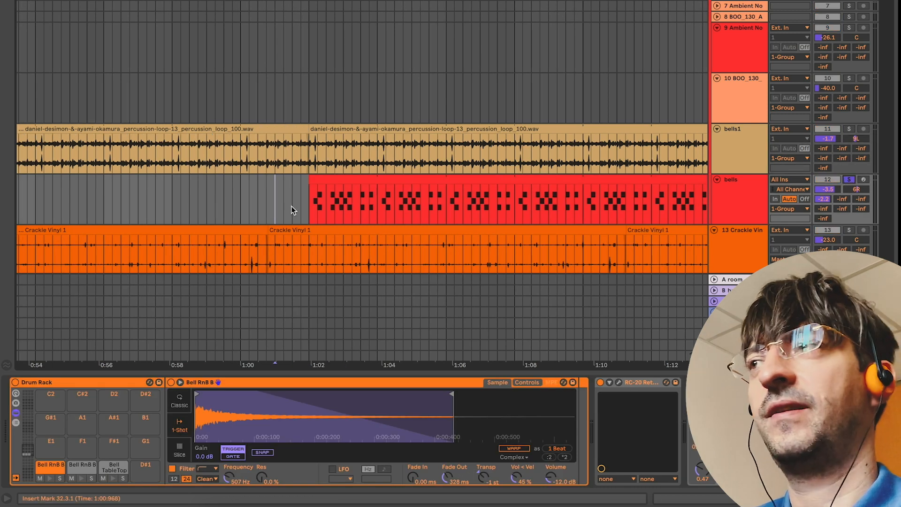
{"action": "left_click", "coordinate": [311, 206]}
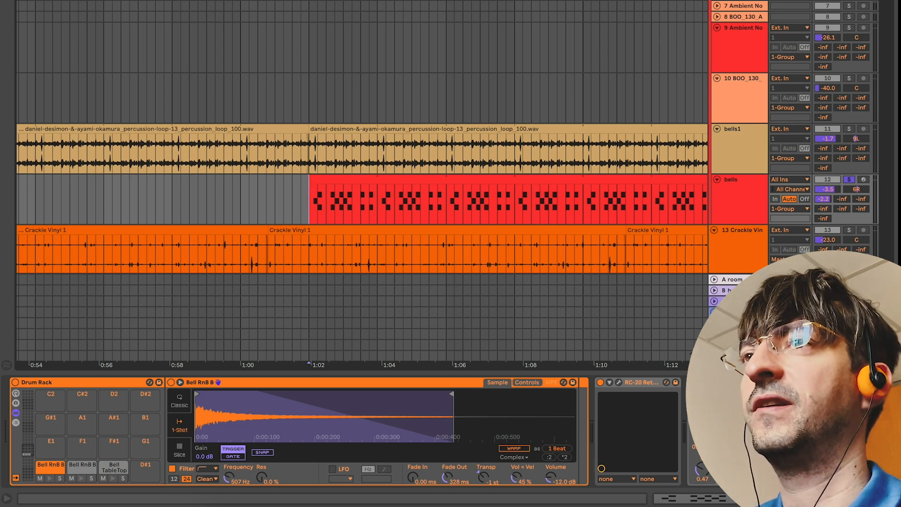
{"action": "scroll", "coordinate": [362, 141], "scroll_direction": "up", "scroll_amount": 3}
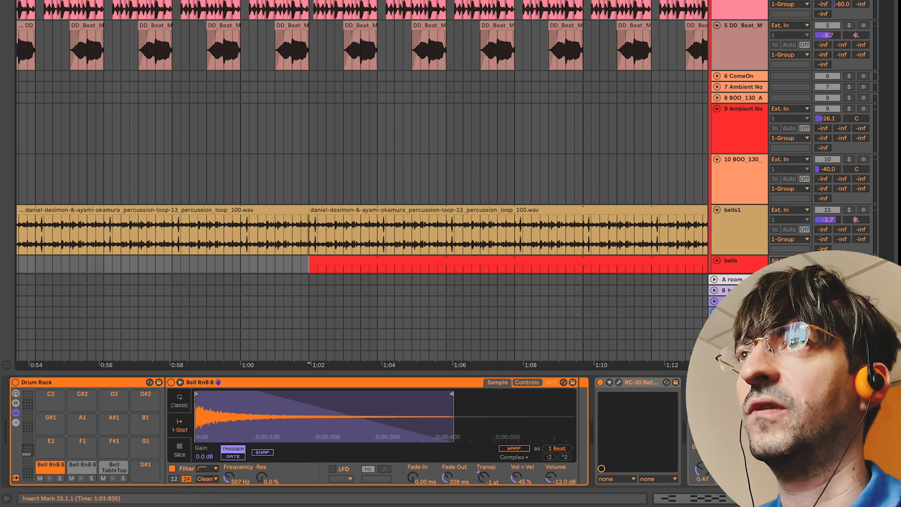
{"action": "scroll", "coordinate": [362, 197], "scroll_direction": "down", "scroll_amount": 3}
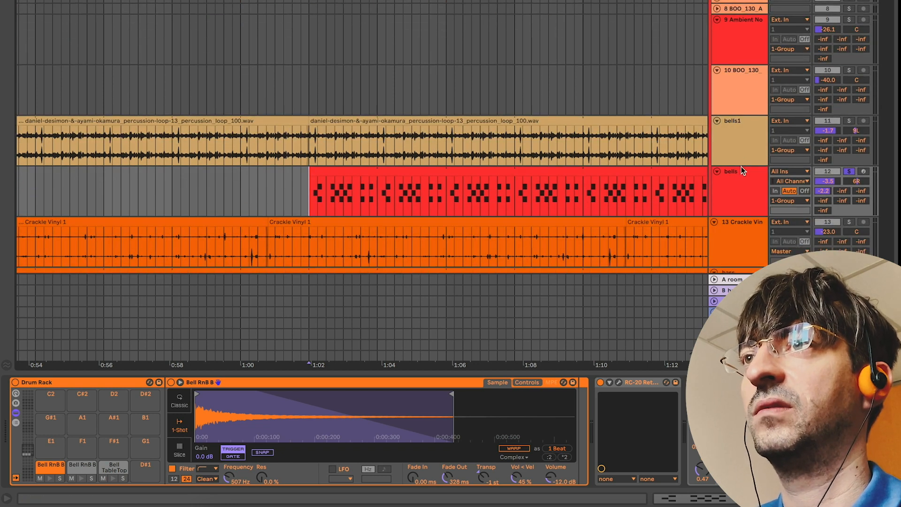
{"action": "left_click", "coordinate": [737, 182]}
{"action": "key", "text": "space"}
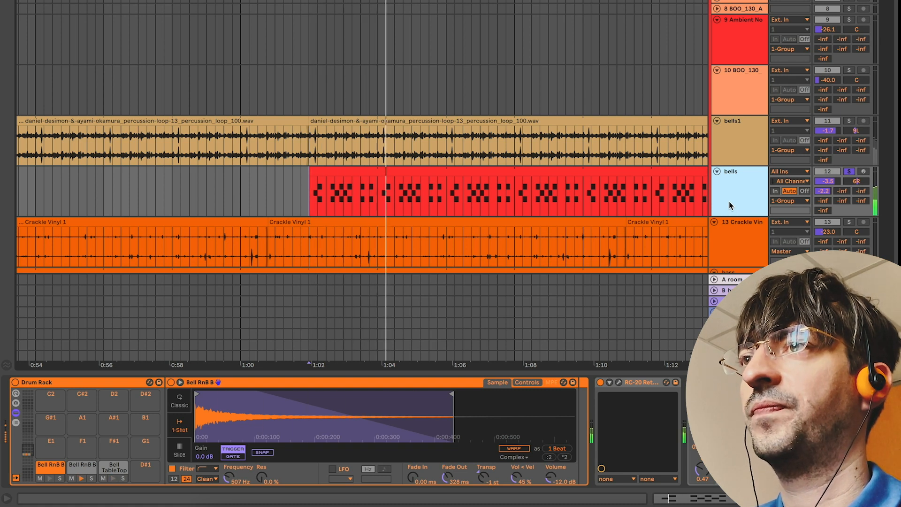
{"action": "key", "text": "space"}
- Open the bells MIDI clip's notes and display the track's Detune automation lanes for Bell TableTop and Bell RnB B
{"action": "left_click", "coordinate": [531, 171]}
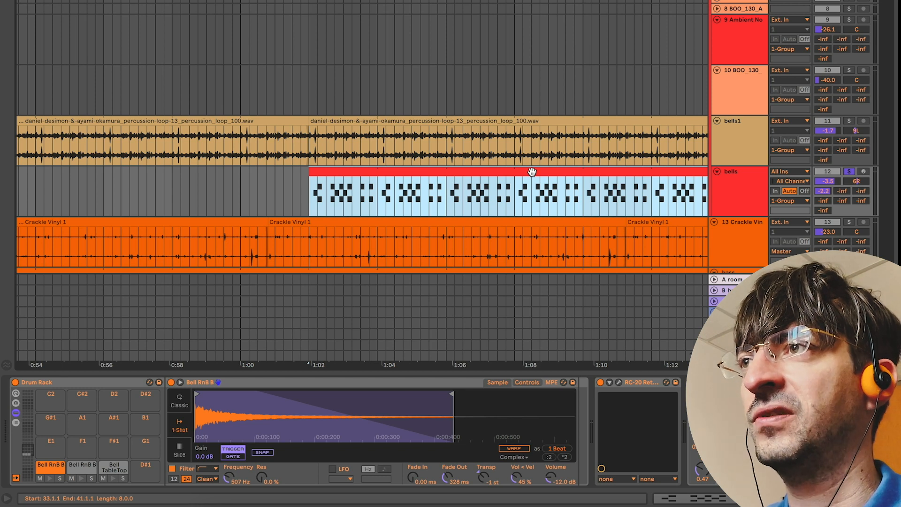
{"action": "double_click", "coordinate": [531, 171]}
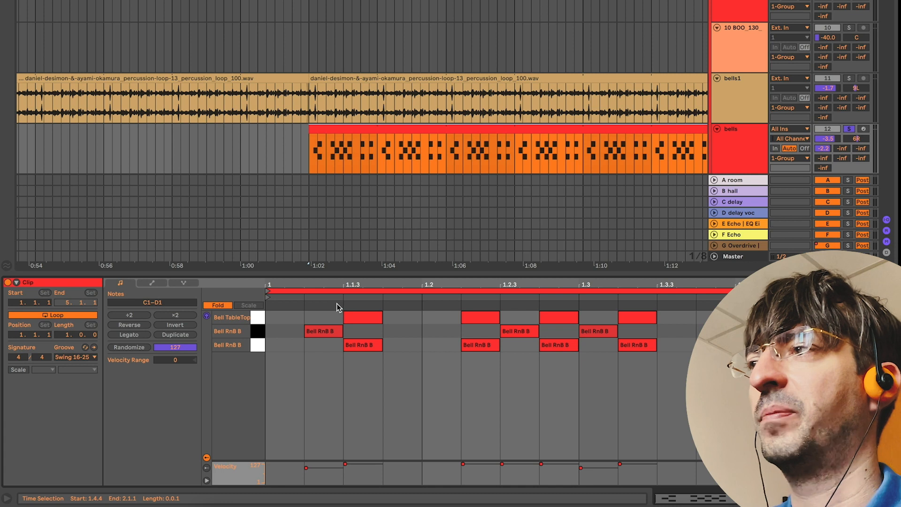
{"action": "left_click", "coordinate": [731, 147]}
{"action": "key", "text": "a"}
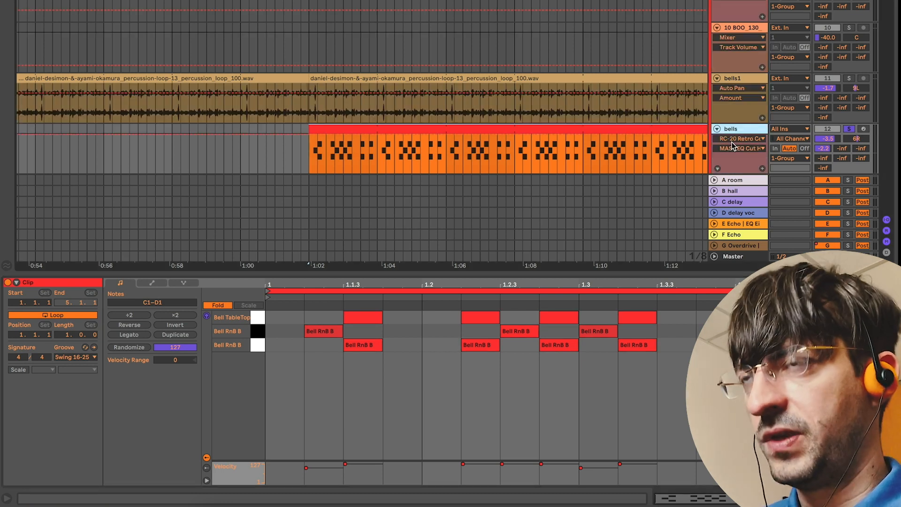
{"action": "left_click", "coordinate": [730, 141]}
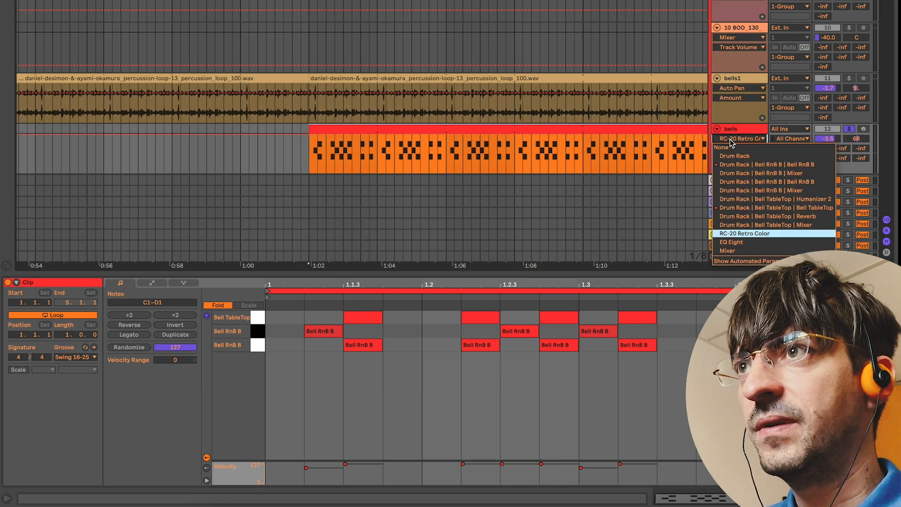
{"action": "left_click", "coordinate": [727, 165]}
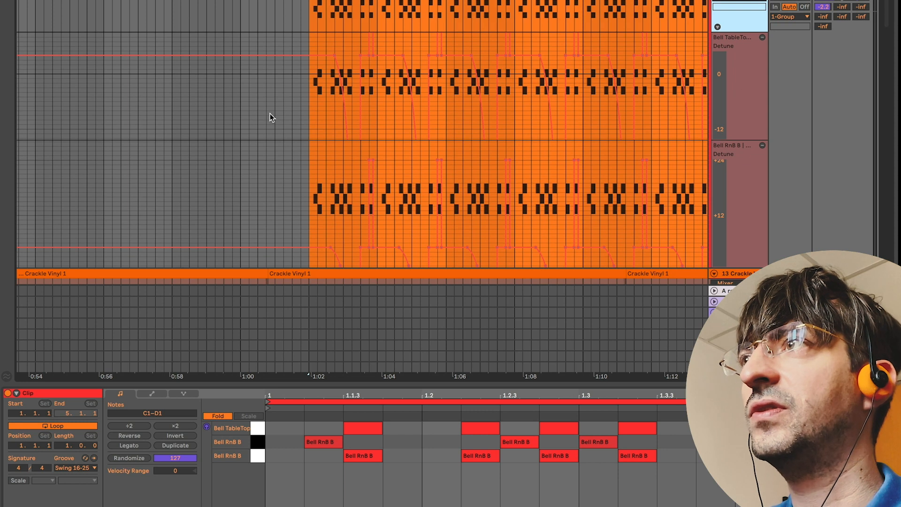
{"action": "left_click", "coordinate": [270, 113]}
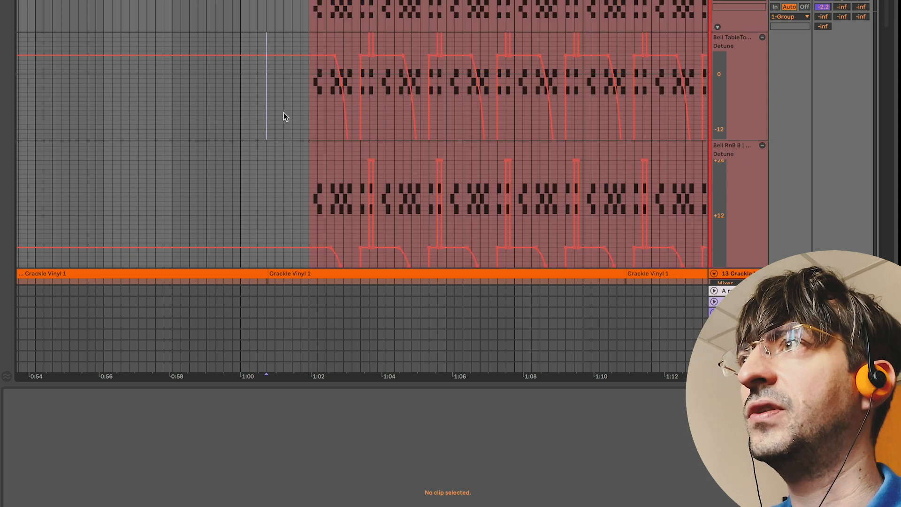
- Play the soloed bells track, open its RC-20 Retro Color effect beside the automation, and try out the Wobble amount
{"action": "key", "text": "space"}
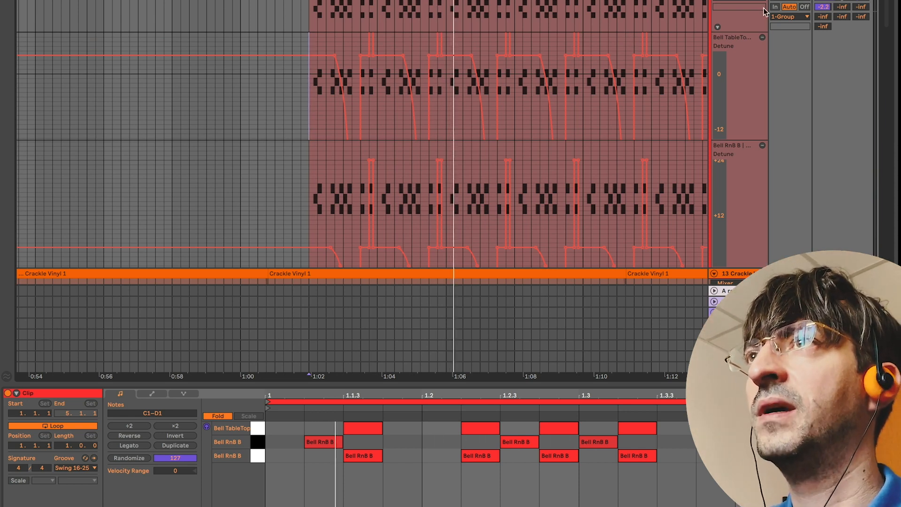
{"action": "key", "text": "shift+Tab"}
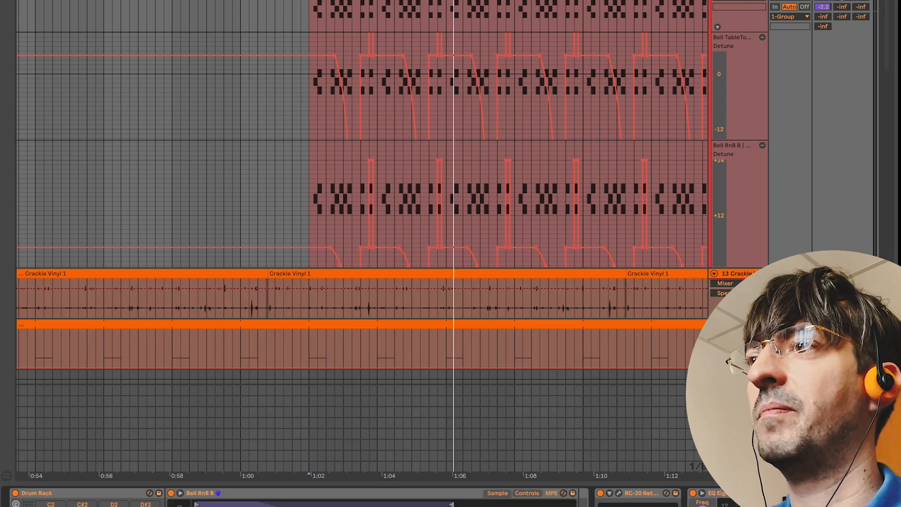
{"action": "left_click", "coordinate": [618, 493]}
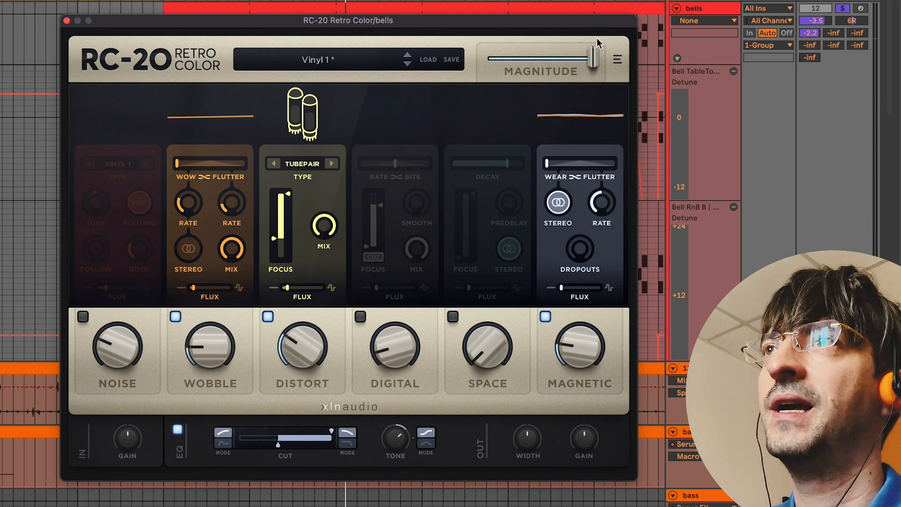
{"action": "left_click_drag", "start_coordinate": [458, 21], "coordinate": [456, 214]}
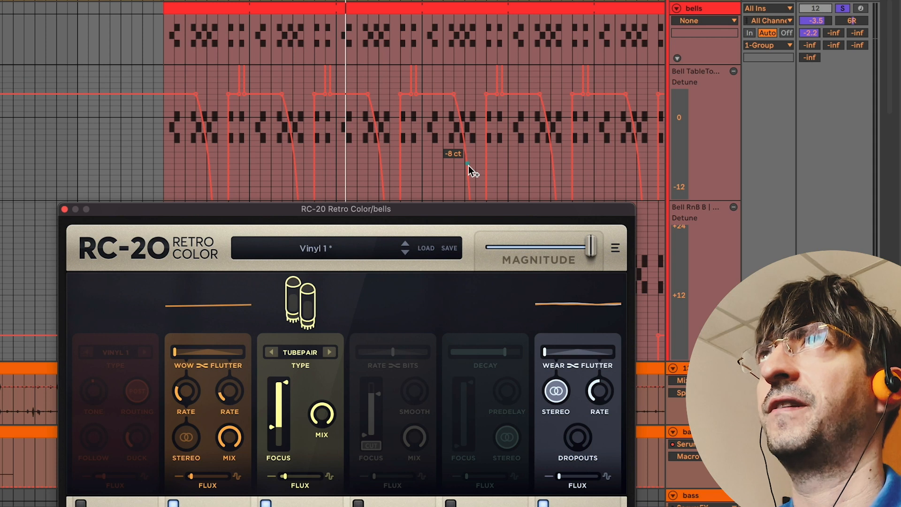
{"action": "left_click_drag", "start_coordinate": [458, 209], "coordinate": [503, 23]}
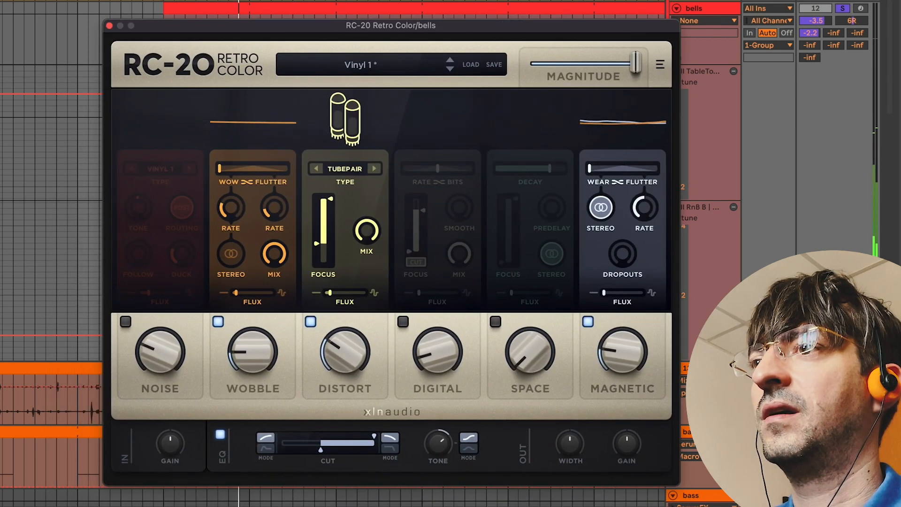
{"action": "left_click_drag", "start_coordinate": [253, 352], "coordinate": [230, 335]}
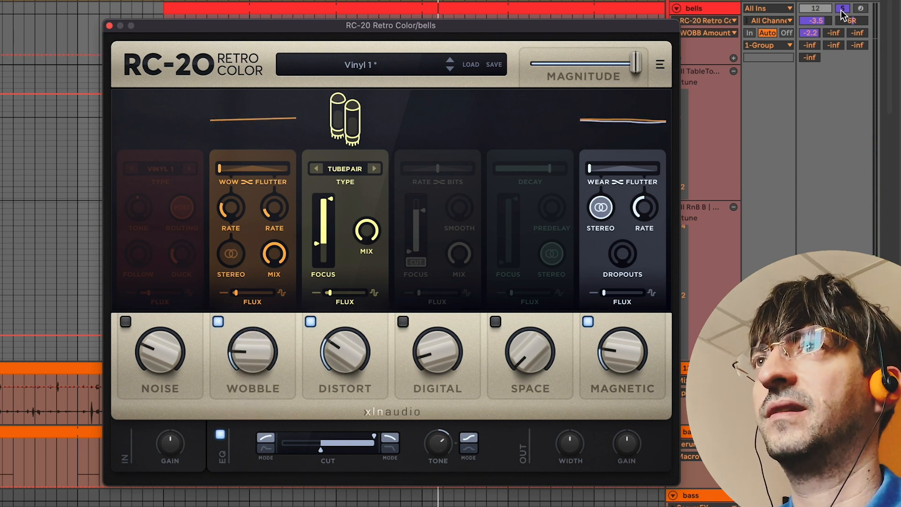
- Return to the bells1 and bells tracks in the arrangement and hide the automation lanes
{"action": "scroll", "coordinate": [833, 11], "scroll_direction": "up", "scroll_amount": 10}
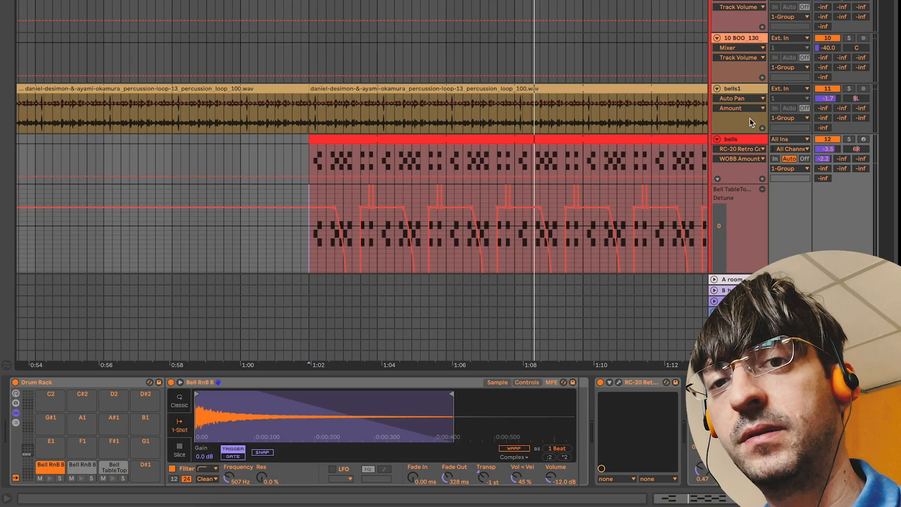
{"action": "key", "text": "a"}
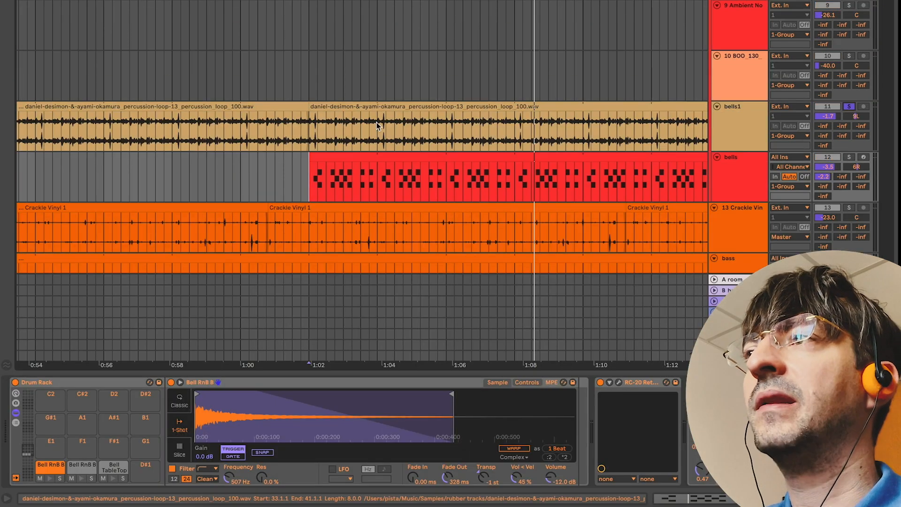
{"action": "scroll", "coordinate": [781, 118], "scroll_direction": "left", "scroll_amount": 10}
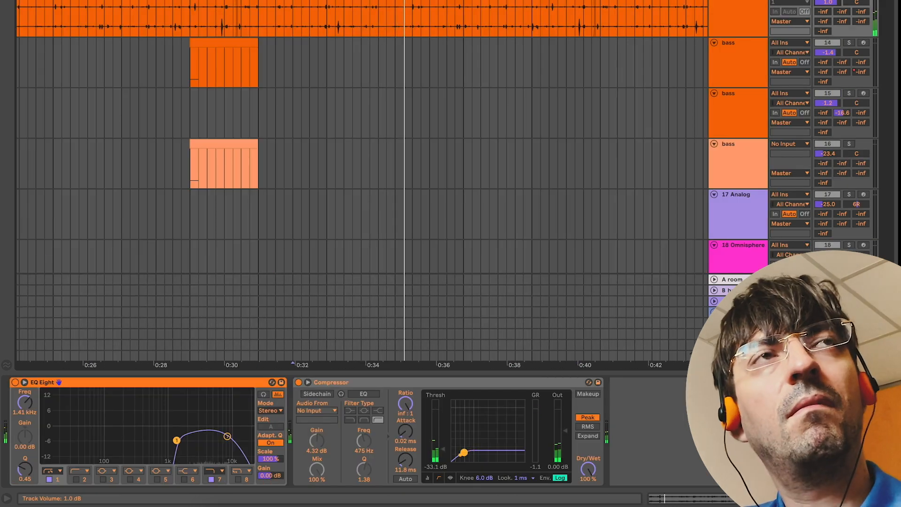
- Play the Crackle Vinyl track from about 0:32 in the arrangement, with its EQ Eight and Compressor in view
{"action": "key", "text": "space"}
{"action": "left_click", "coordinate": [310, 18]}
{"action": "key", "text": "space"}
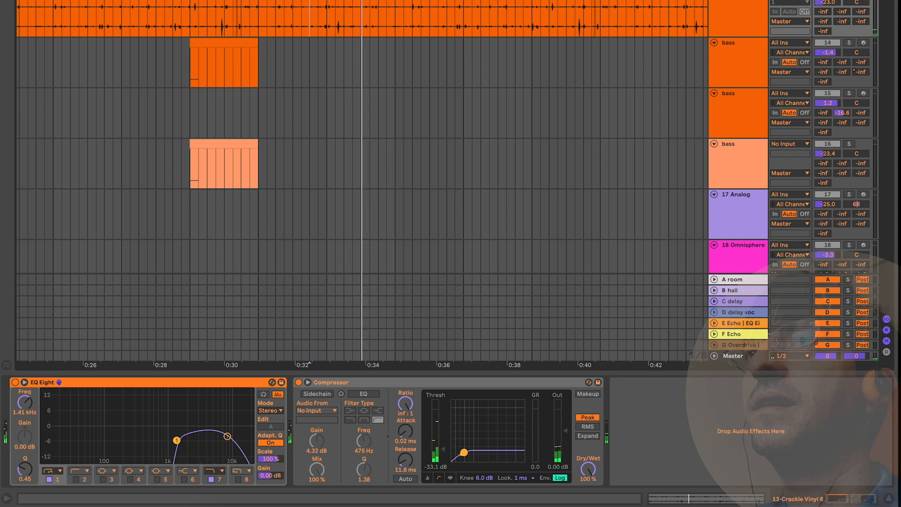
{"action": "key", "text": "space"}
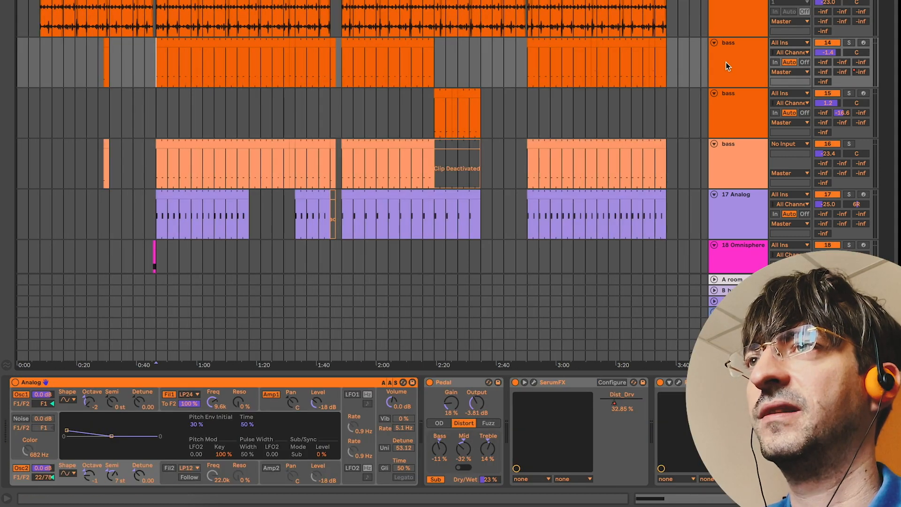
- Solo bass track 14 and play it from about 0:46, where its long clip begins
{"action": "left_click", "coordinate": [725, 66]}
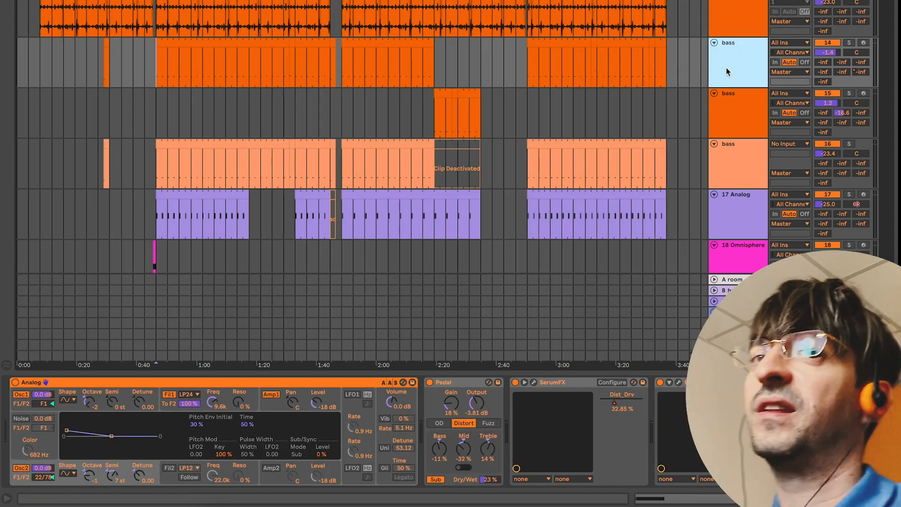
{"action": "left_click", "coordinate": [850, 43]}
{"action": "key", "text": "space"}
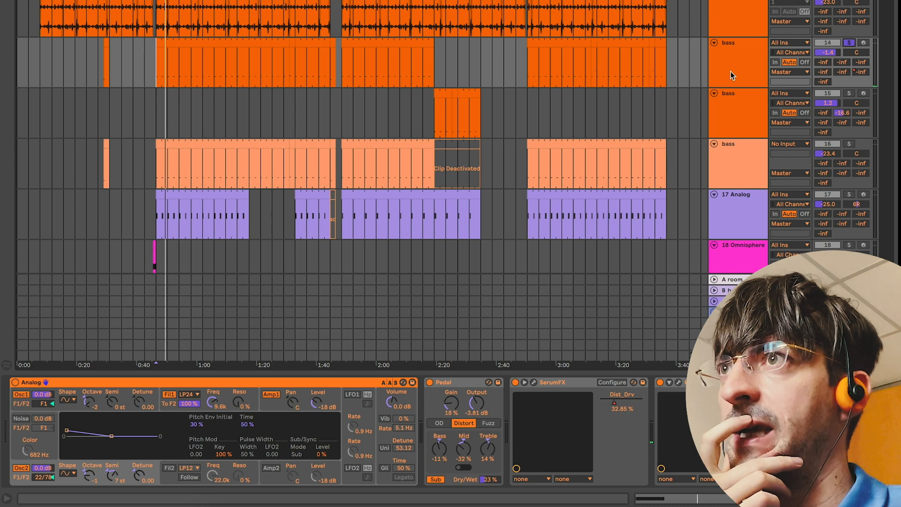
- Bypass the Pedal, SerumFX and following effect on bass track 14 and play the dry Analog sound
{"action": "left_click", "coordinate": [67, 387]}
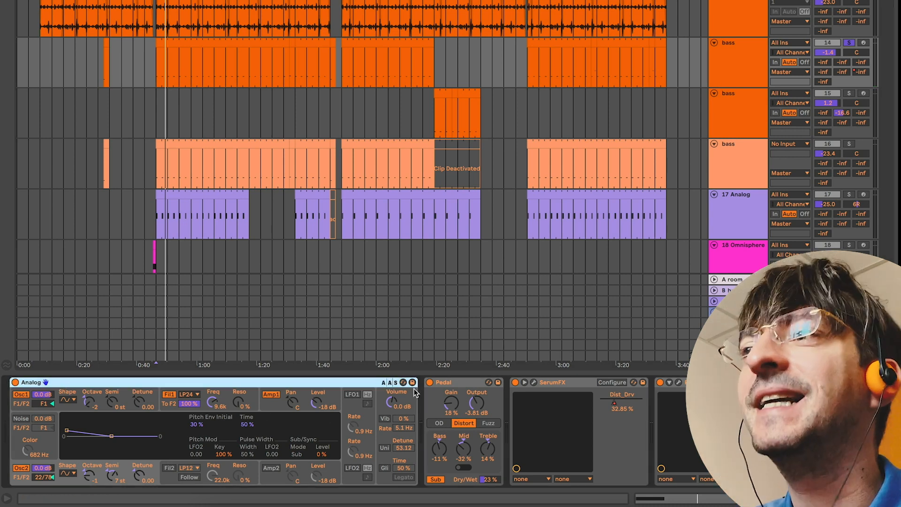
{"action": "left_click", "coordinate": [429, 382]}
{"action": "left_click", "coordinate": [514, 382]}
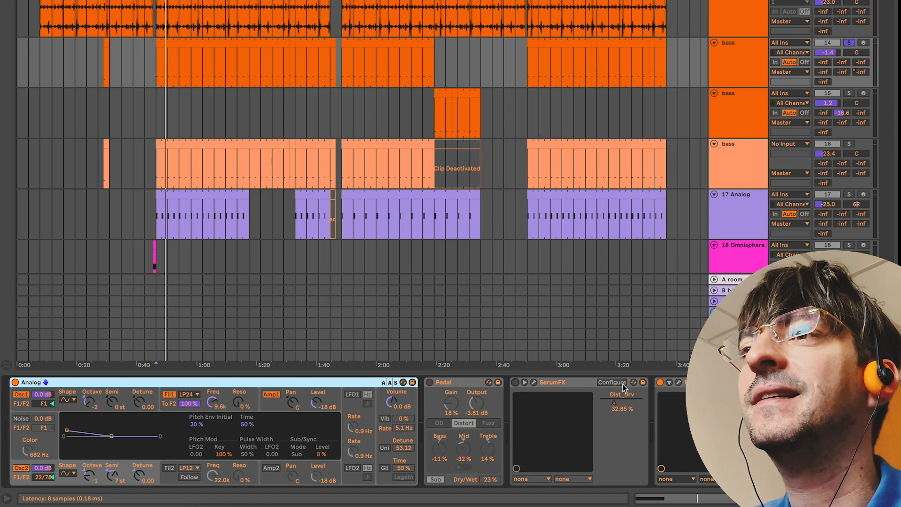
{"action": "left_click", "coordinate": [660, 382]}
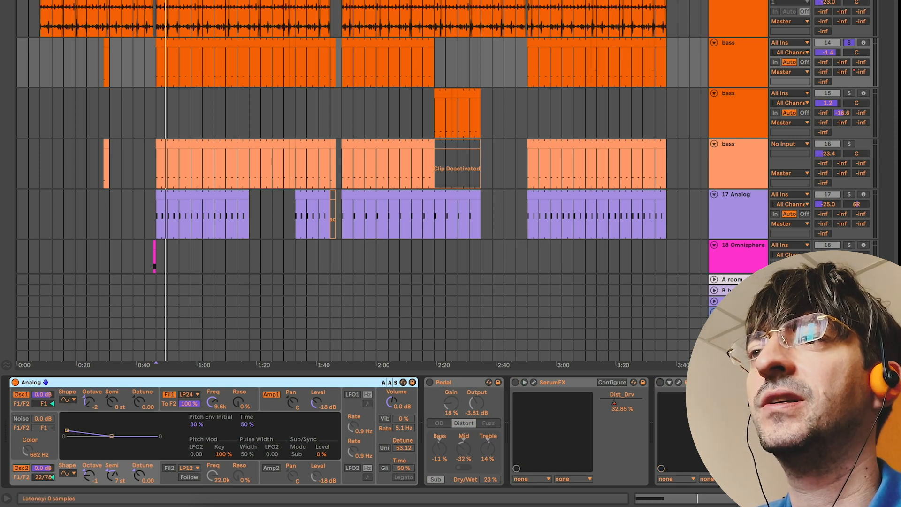
{"action": "key", "text": "space"}
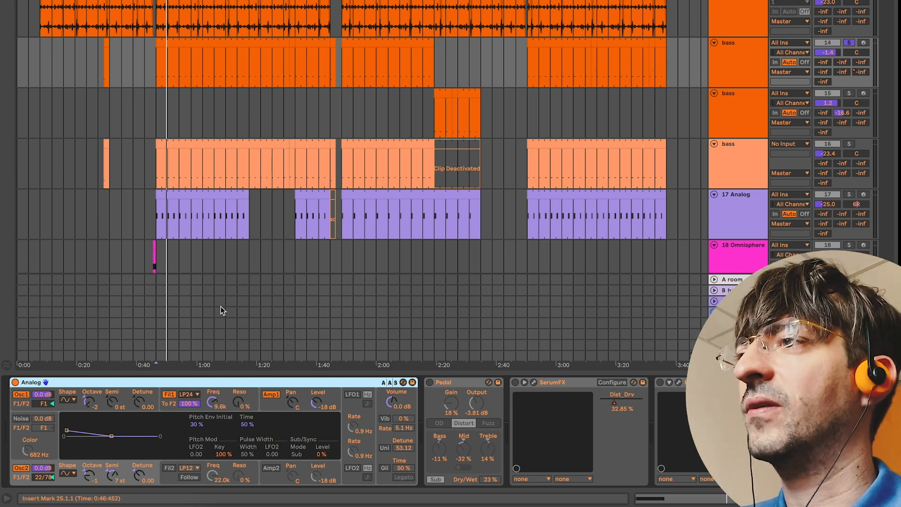
{"action": "key", "text": "space"}
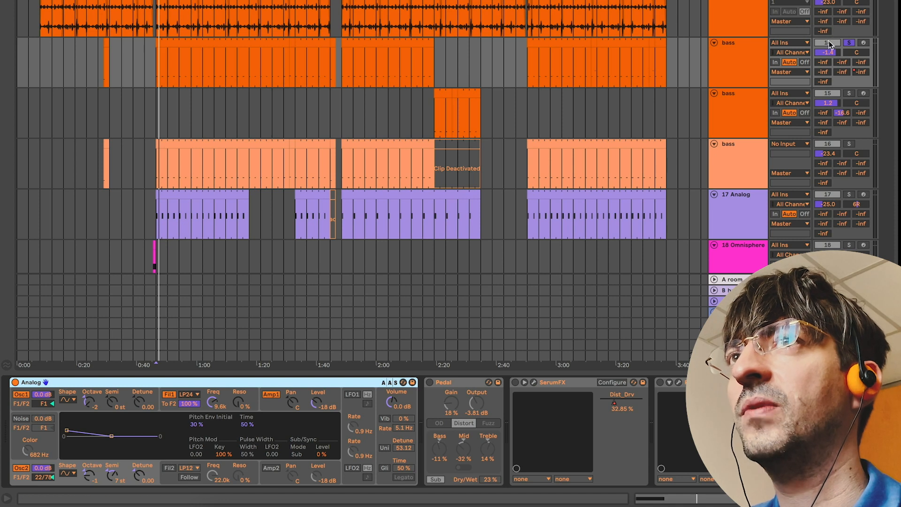
- Switch the bass track's Pedal back on and compare the bass soloed and within the full mix
{"action": "left_click", "coordinate": [849, 42]}
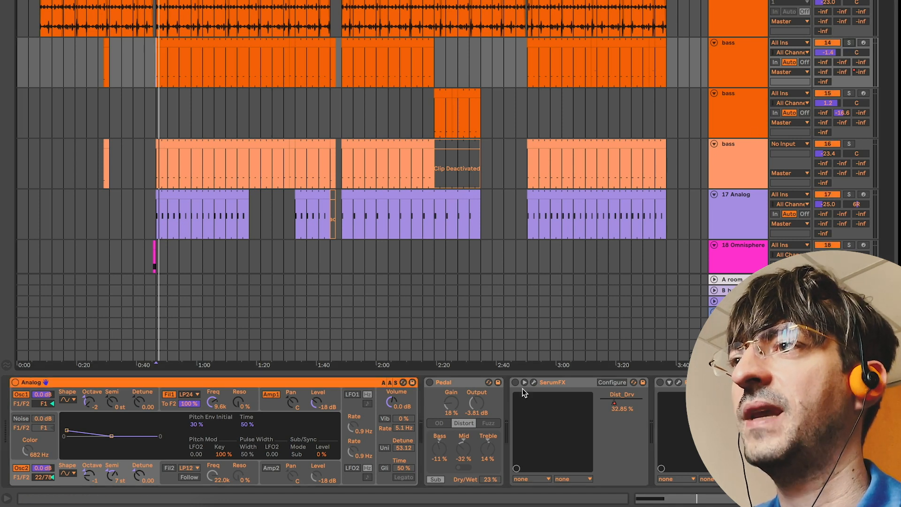
{"action": "left_click", "coordinate": [429, 382]}
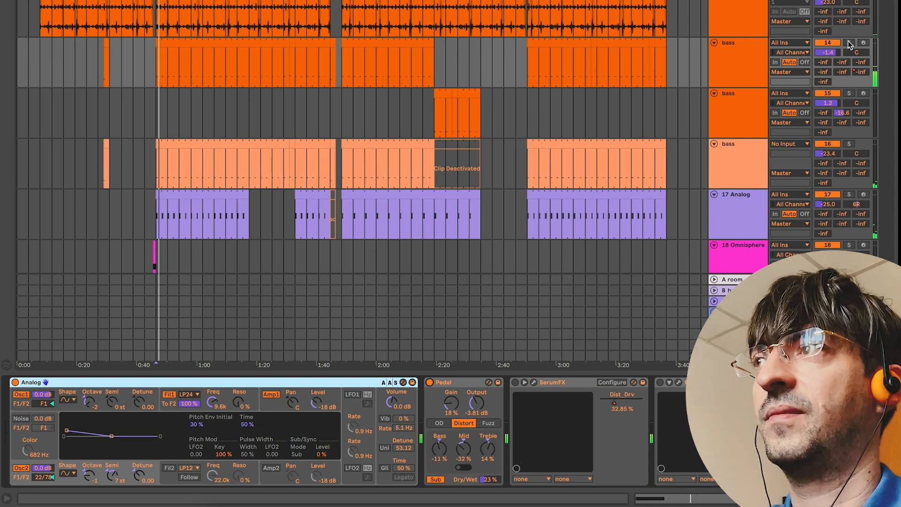
{"action": "left_click", "coordinate": [848, 43]}
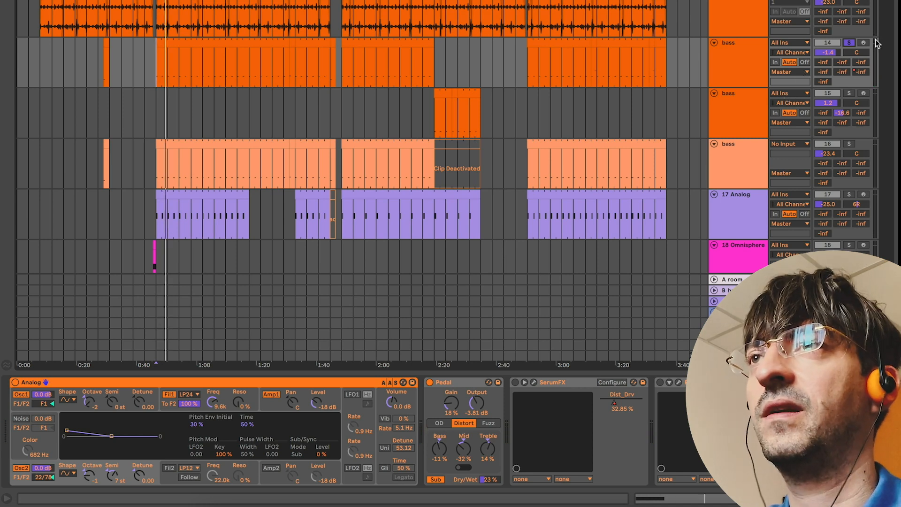
{"action": "left_click", "coordinate": [849, 43]}
{"action": "key", "text": "space"}
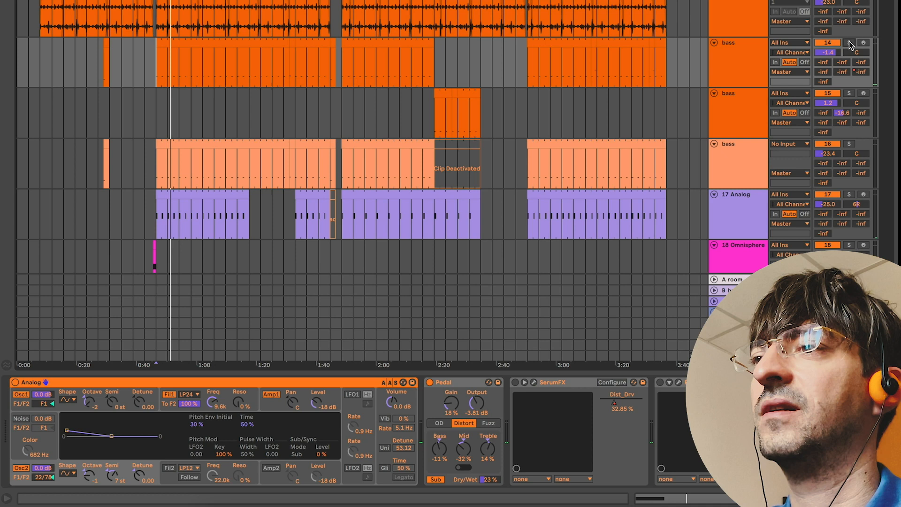
- Open the bass track's SerumFX, examine its distortion, compressor and filter on the FX page, and solo the bass for listening
{"action": "left_click", "coordinate": [534, 383]}
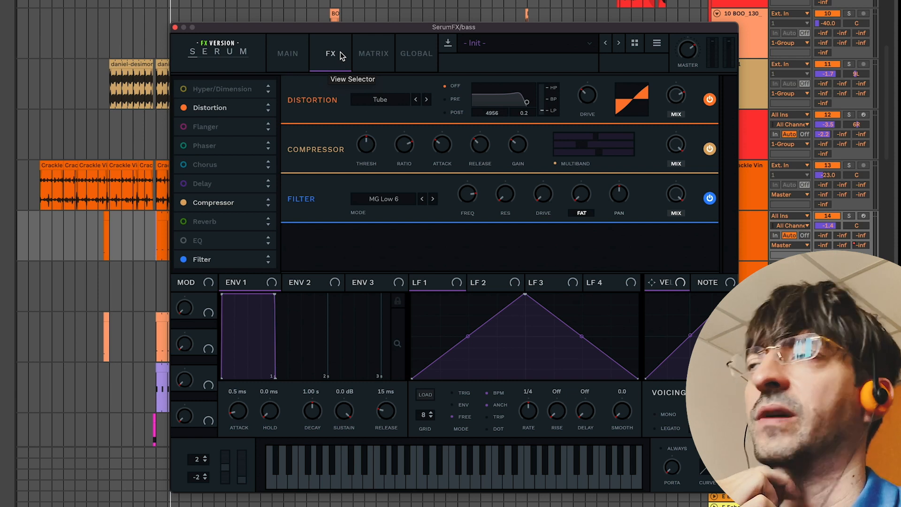
{"action": "left_click", "coordinate": [288, 53]}
{"action": "left_click", "coordinate": [331, 53]}
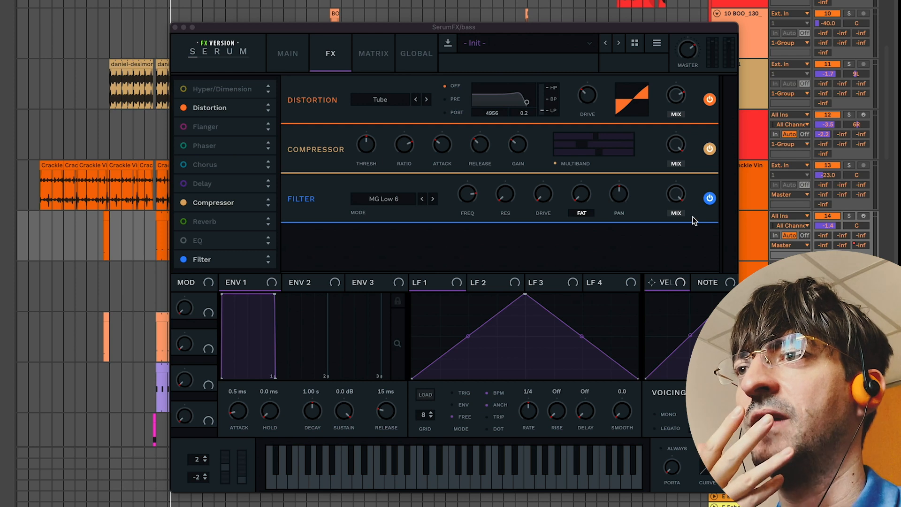
{"action": "left_click", "coordinate": [848, 216]}
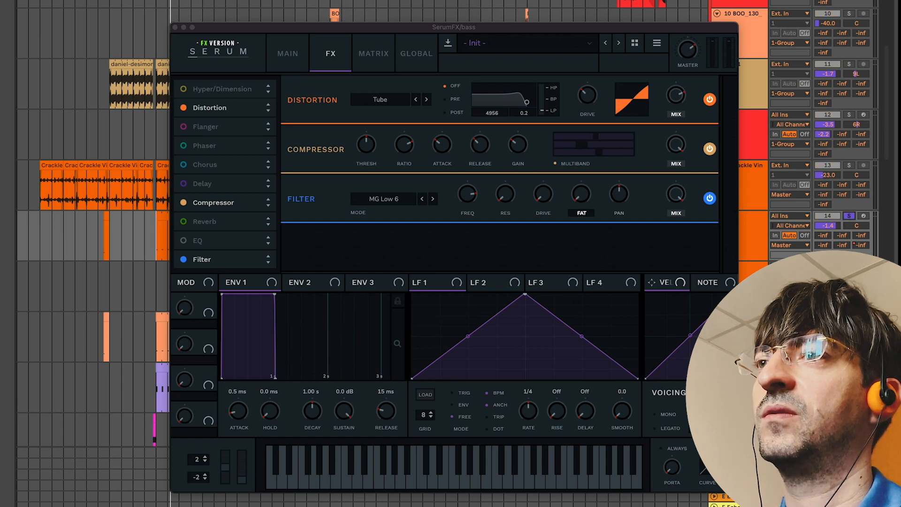
{"action": "key", "text": "space"}
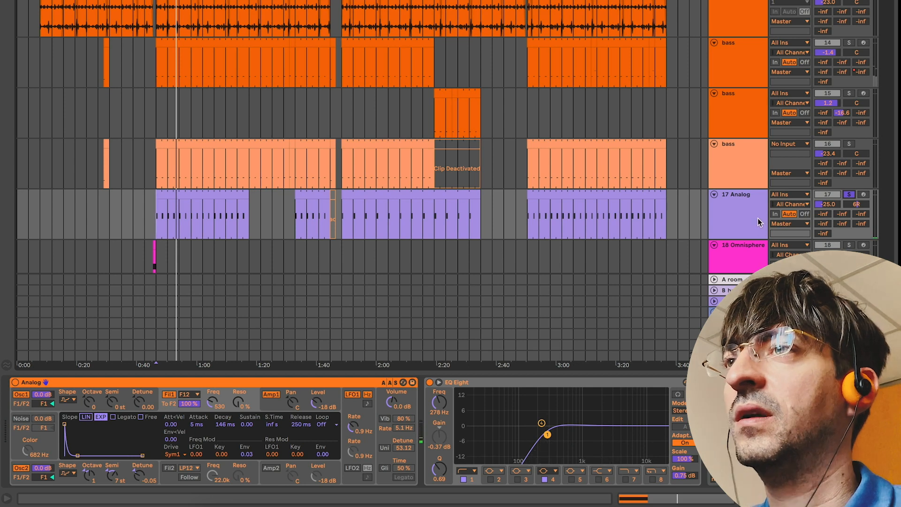
- Examine the 17 Analog track's devices and audition it while toggling Analog's Filter 1 and trying its frequency
{"action": "scroll", "coordinate": [621, 432], "scroll_direction": "right", "scroll_amount": 5}
{"action": "scroll", "coordinate": [620, 428], "scroll_direction": "right", "scroll_amount": 3}
{"action": "scroll", "coordinate": [621, 429], "scroll_direction": "left", "scroll_amount": 10}
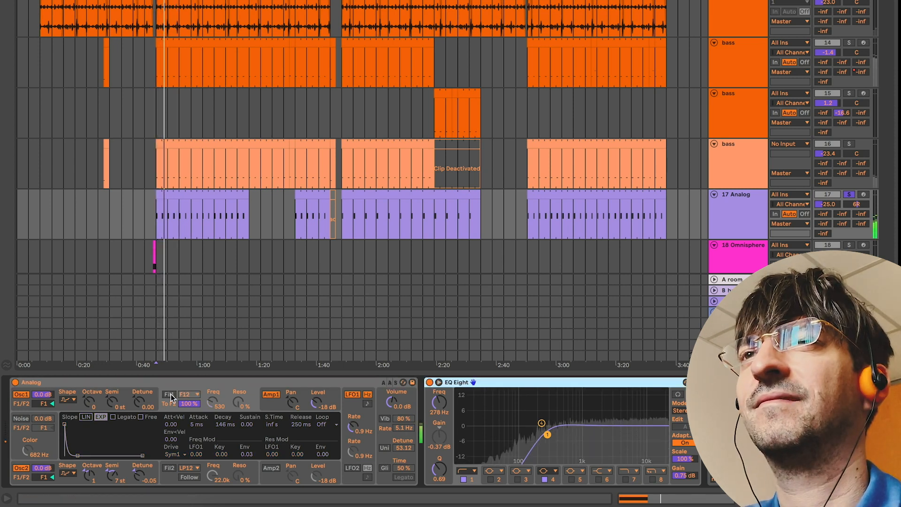
{"action": "left_click", "coordinate": [169, 394]}
{"action": "key", "text": "space"}
{"action": "key", "text": "space"}
{"action": "mouse_move", "coordinate": [212, 405]}
{"action": "left_mouse_down"}
{"action": "mouse_move", "coordinate": [212, 397]}
{"action": "mouse_move", "coordinate": [212, 405]}
{"action": "left_mouse_up"}
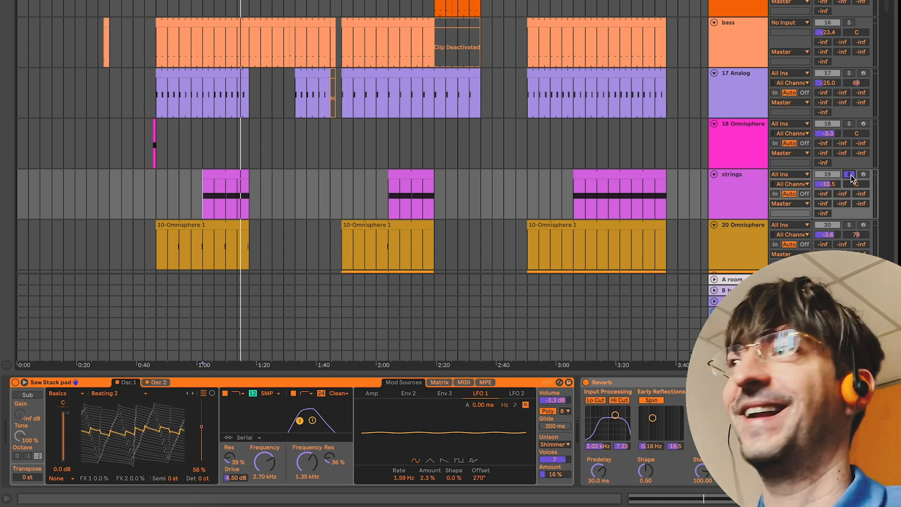
- Play the strings track, toggle its solo, and examine the Saw Stack pad's modulation matrix
{"action": "key", "text": "space"}
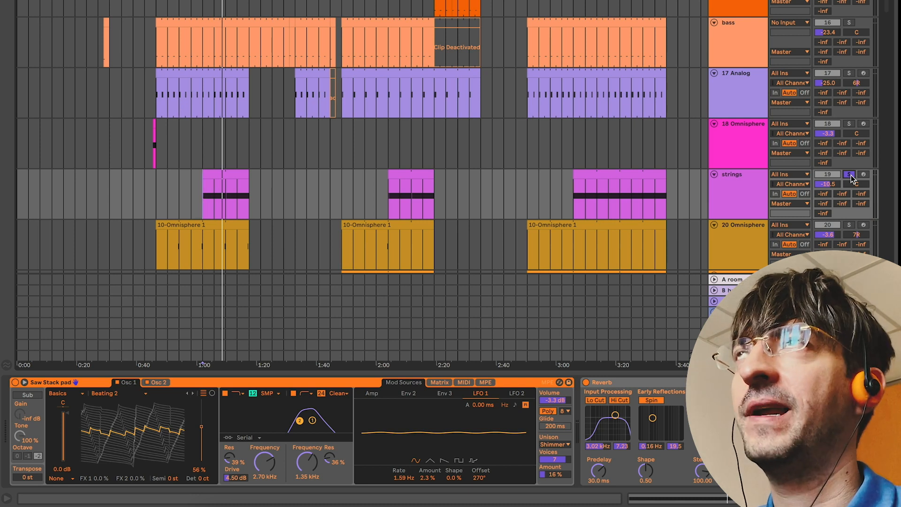
{"action": "left_click", "coordinate": [849, 175]}
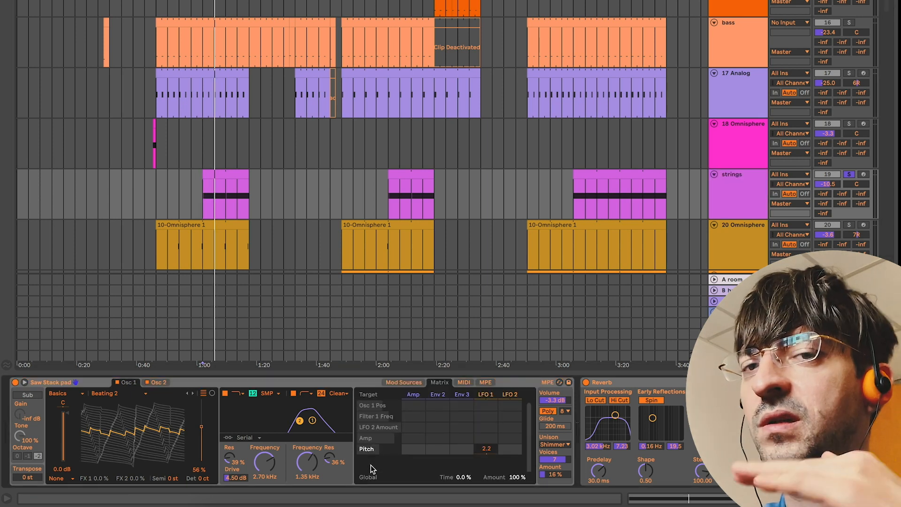
- Play the 20 Omnisphere track from about 0:53 and solo it
{"action": "key", "text": "space"}
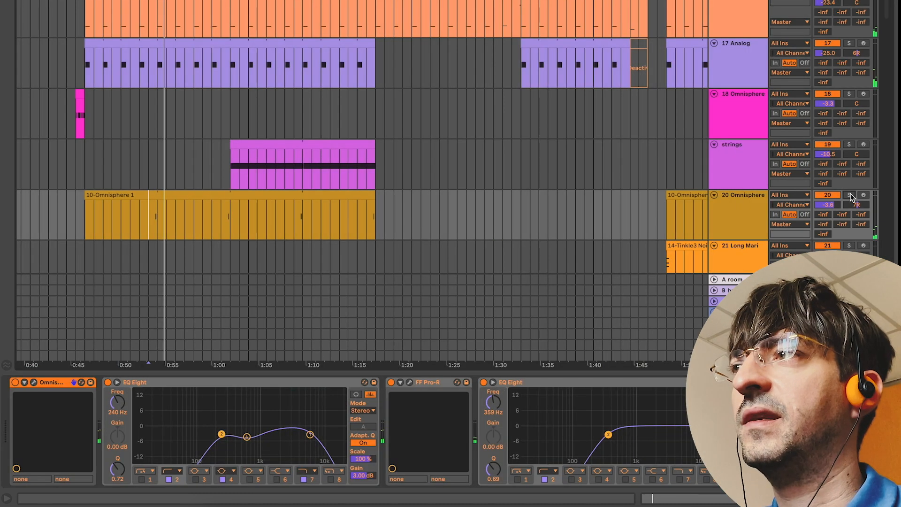
{"action": "left_click", "coordinate": [851, 196]}
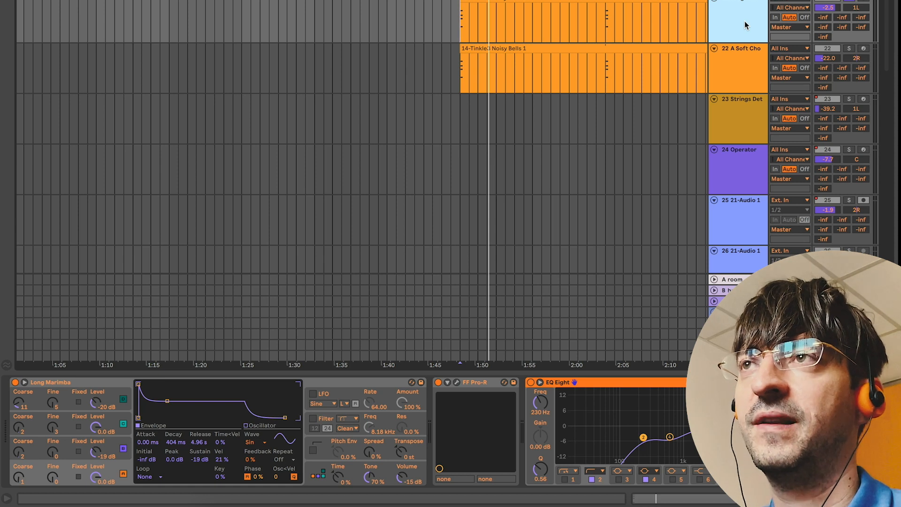
- Play the Long Marimba track's last section from about 4:44 and view its clips across the whole arrangement
{"action": "scroll", "coordinate": [459, 161], "scroll_direction": "right", "scroll_amount": 15}
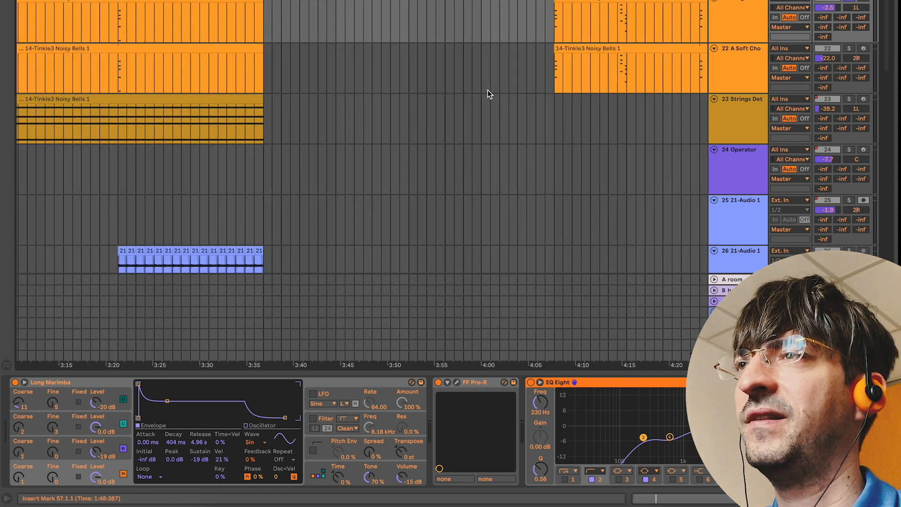
{"action": "scroll", "coordinate": [498, 97], "scroll_direction": "left", "scroll_amount": 2}
{"action": "left_click", "coordinate": [490, 32]}
{"action": "key", "text": "space"}
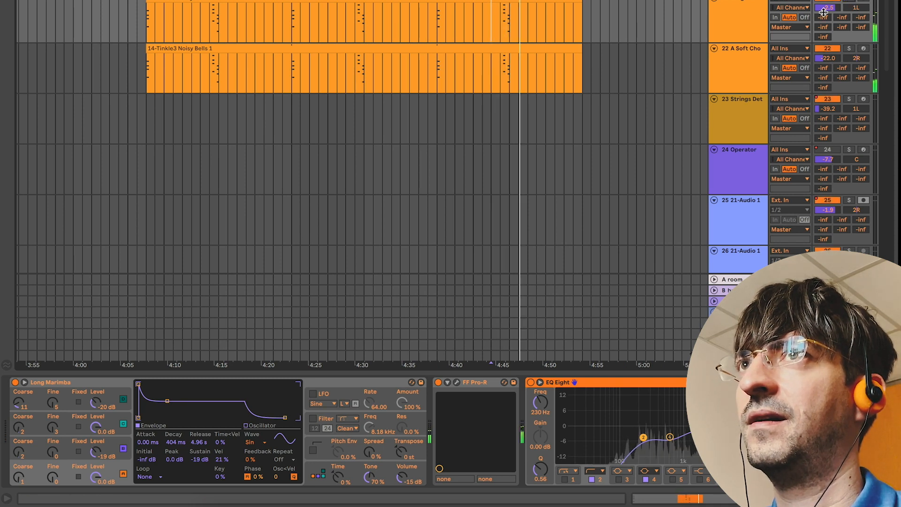
{"action": "key", "text": "minus"}
{"action": "key", "text": "minus"}
{"action": "key", "text": "minus"}
{"action": "key", "text": "minus"}
{"action": "key", "text": "minus"}
{"action": "key", "text": "minus"}
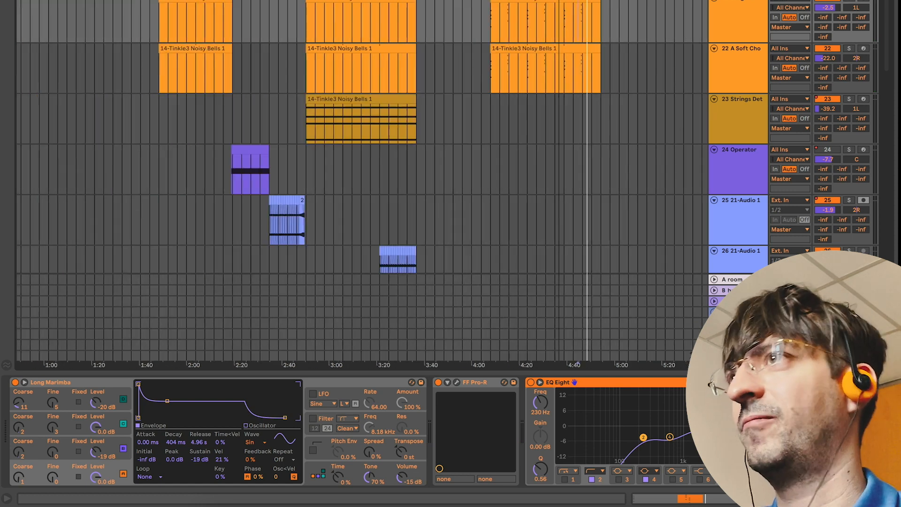
- Play the Long Marimba track's first clips from about 1:48 and view their start up close
{"action": "left_click", "coordinate": [237, 15]}
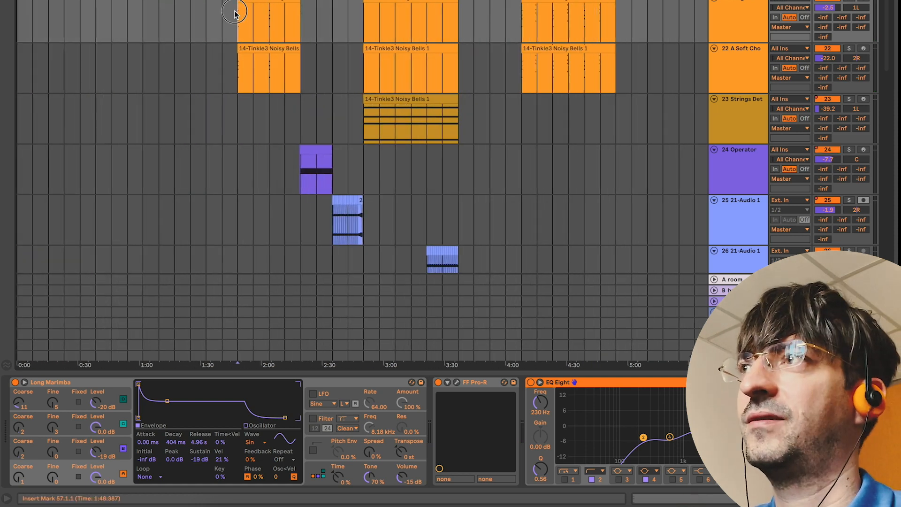
{"action": "key", "text": "space"}
{"action": "key", "text": "plus"}
{"action": "key", "text": "plus"}
{"action": "key", "text": "plus"}
{"action": "key", "text": "plus"}
{"action": "key", "text": "plus"}
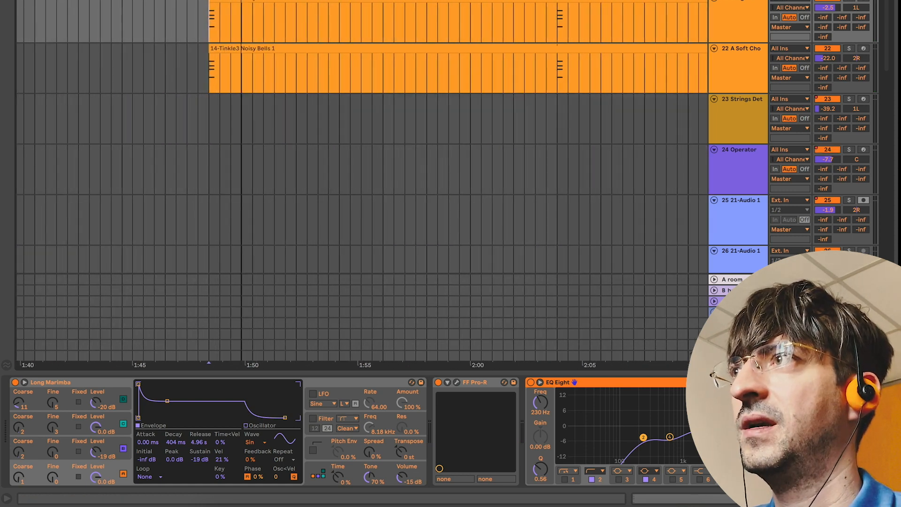
- Solo the Long Marimba track and audition it with its FF Pro-R reverb switched off and back on
{"action": "left_click", "coordinate": [753, 14]}
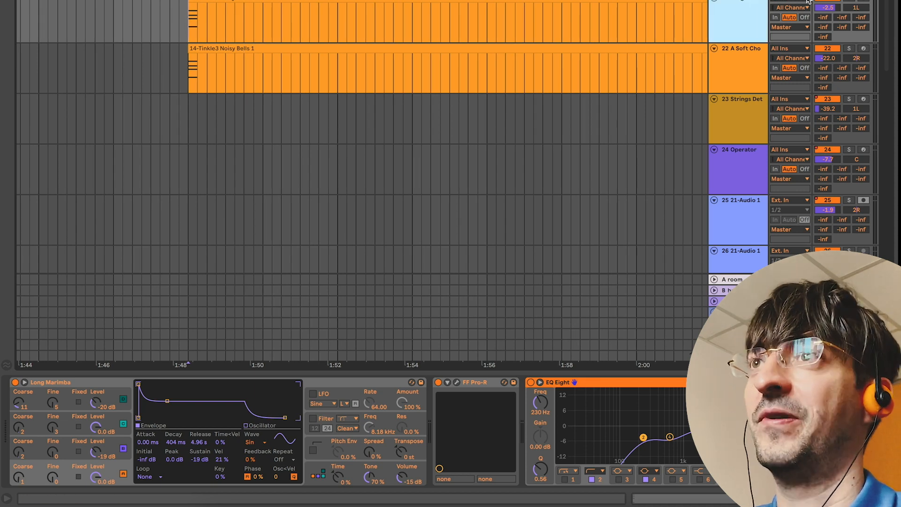
{"action": "left_click", "coordinate": [438, 383]}
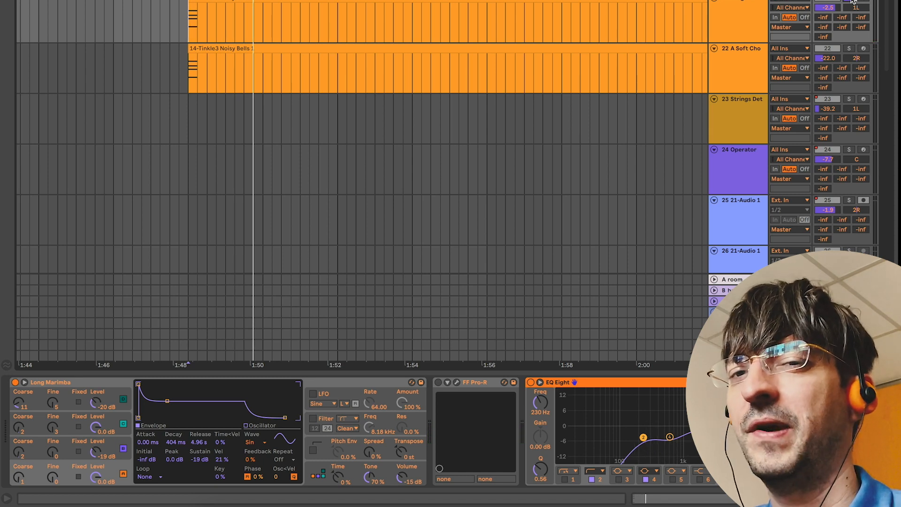
{"action": "left_click", "coordinate": [438, 382]}
{"action": "key", "text": "space"}
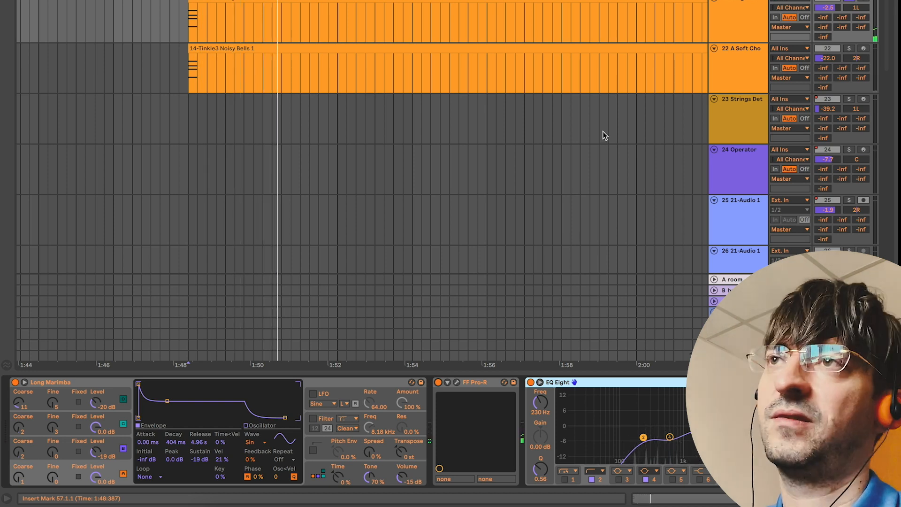
- Solo the 22 A Soft Chord track as well, show its devices and play it from about 1:48
{"action": "left_click", "coordinate": [849, 48]}
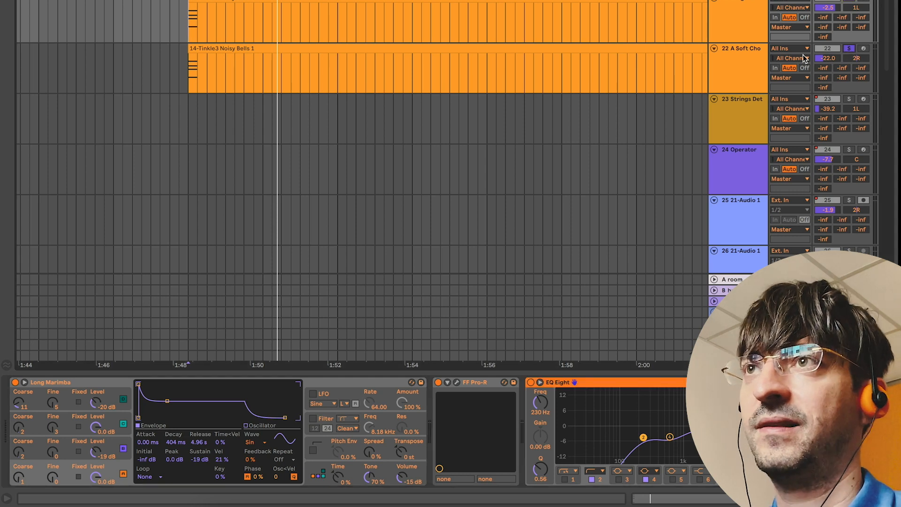
{"action": "left_click", "coordinate": [746, 73]}
{"action": "key", "text": "space"}
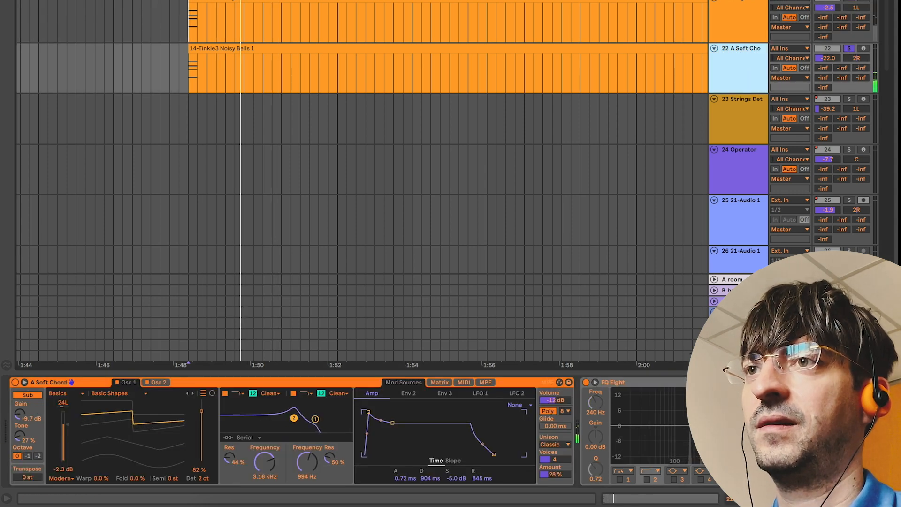
- Examine the A Soft Chord effects chain and audition the track repeatedly with FF Pro-R bypassed
{"action": "left_click", "coordinate": [778, 498]}
{"action": "key", "text": "space"}
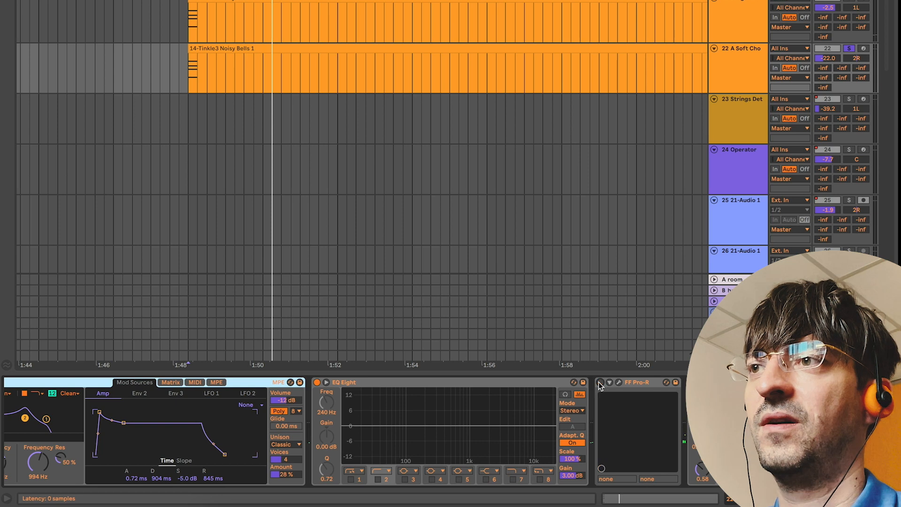
{"action": "key", "text": "space"}
{"action": "key", "text": "space"}
{"action": "key", "text": "space"}
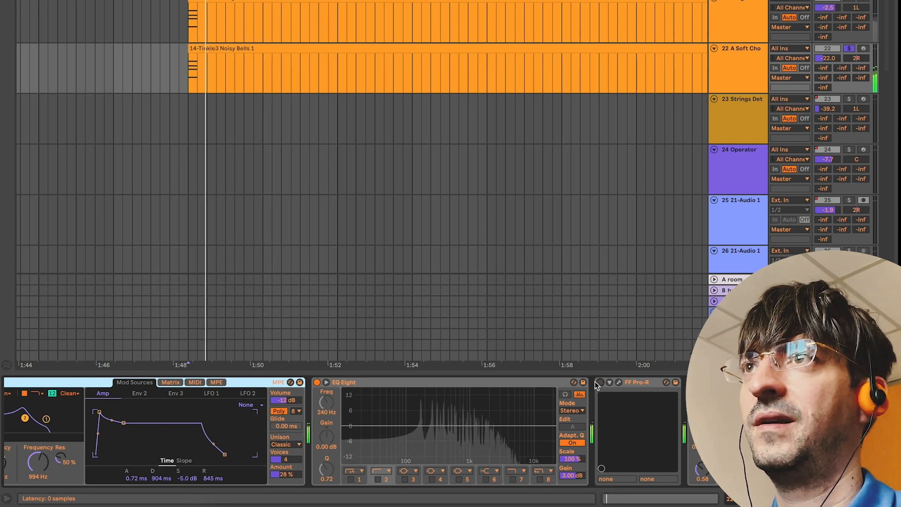
{"action": "key", "text": "space"}
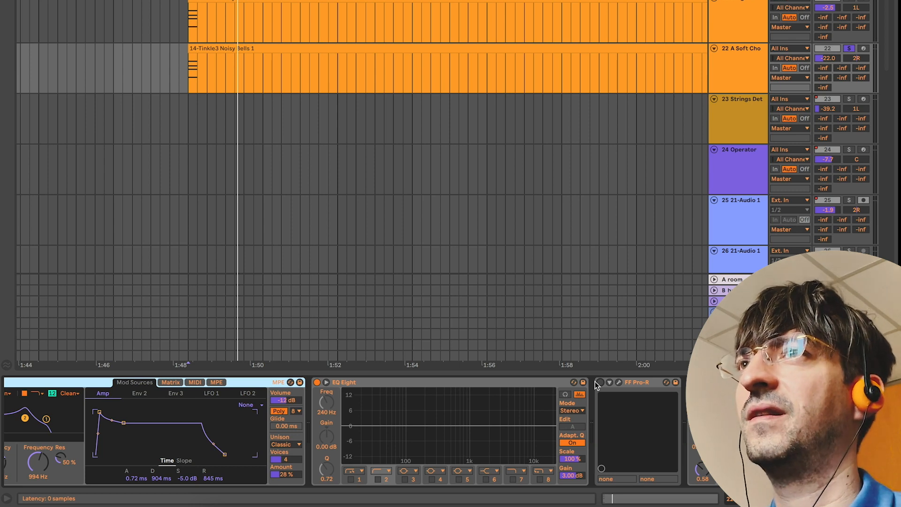
- Re-enable FF Pro-R on the A Soft Chord track and play it together with the Long Marimba track
{"action": "left_click", "coordinate": [600, 383]}
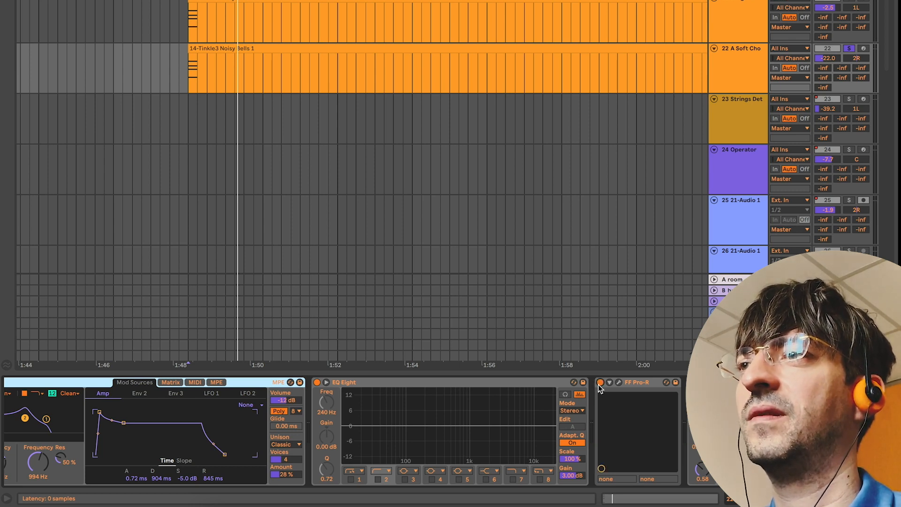
{"action": "key", "text": "space"}
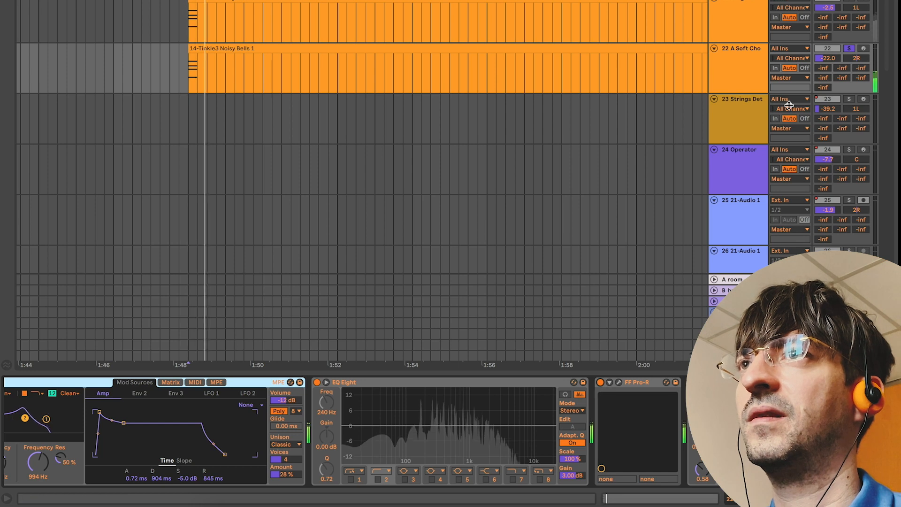
{"action": "left_click", "coordinate": [850, 1]}
{"action": "key", "text": "space"}
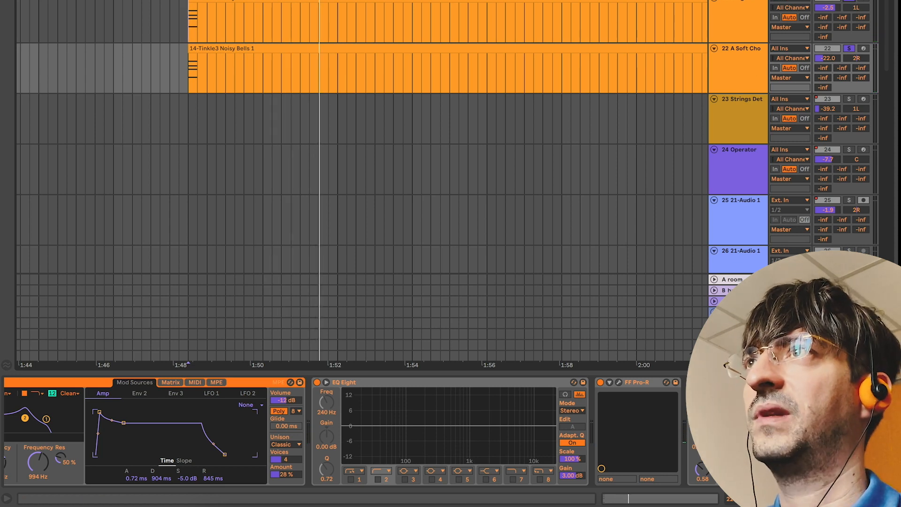
- Solo the 24 Operator track and play its clip from about 2:19
{"action": "scroll", "coordinate": [362, 181], "scroll_direction": "down", "scroll_amount": 5}
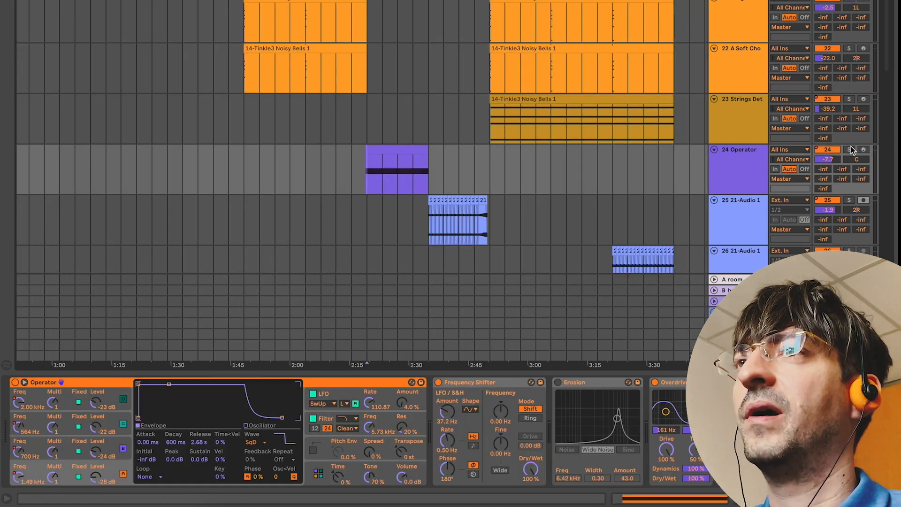
{"action": "left_click", "coordinate": [850, 149]}
{"action": "key", "text": "space"}
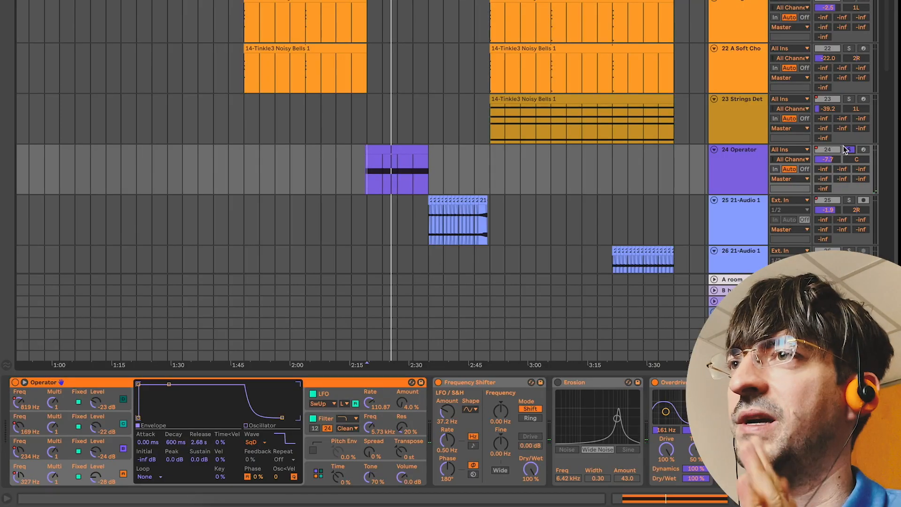
{"action": "left_click", "coordinate": [848, 149]}
- Show the browser and preview the FSP_101 sound effects samples in the FX folder, from (11) through (36)
{"action": "key", "text": "ctrl+alt+b"}
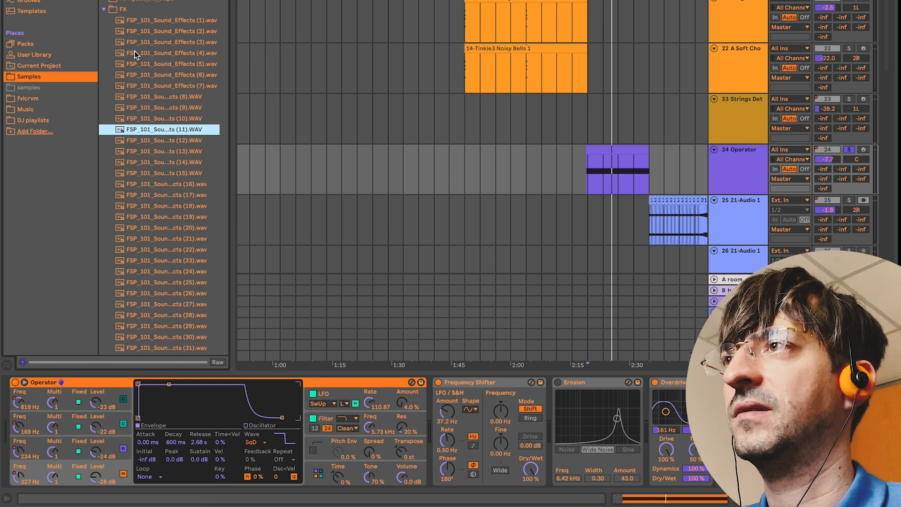
{"action": "key", "text": "Down"}
{"action": "key", "text": "Down"}
{"action": "key", "text": "Down"}
{"action": "key", "text": "Down"}
{"action": "key", "text": "Down"}
{"action": "key", "text": "Down"}
{"action": "key", "text": "Down"}
{"action": "key", "text": "Down"}
{"action": "key", "text": "Down"}
{"action": "key", "text": "Down"}
{"action": "key", "text": "Down"}
{"action": "key", "text": "Down"}
{"action": "key", "text": "Down"}
{"action": "key", "text": "Down"}
{"action": "key", "text": "Down"}
{"action": "key", "text": "Down"}
{"action": "key", "text": "Down"}
{"action": "key", "text": "Down"}
{"action": "key", "text": "Down"}
{"action": "key", "text": "Down"}
{"action": "key", "text": "Down"}
{"action": "key", "text": "Down"}
{"action": "key", "text": "Down"}
{"action": "key", "text": "Down"}
{"action": "key", "text": "Down"}
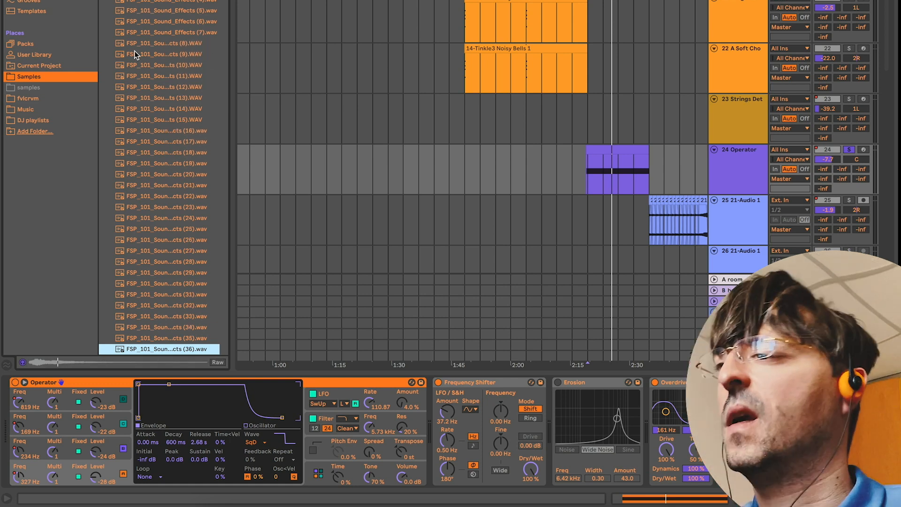
- Replay the Operator clip, hide the browser and show Operator's algorithm and global settings
{"action": "key", "text": "space"}
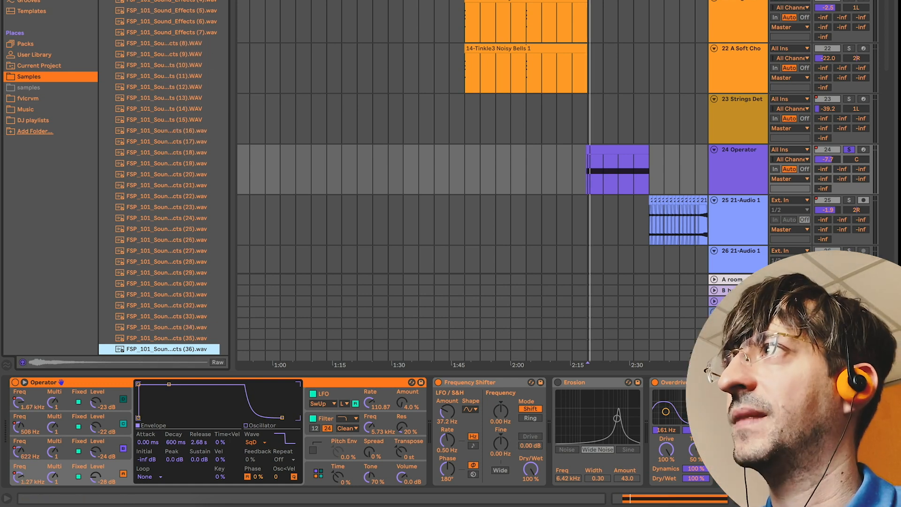
{"action": "key", "text": "super+alt+b"}
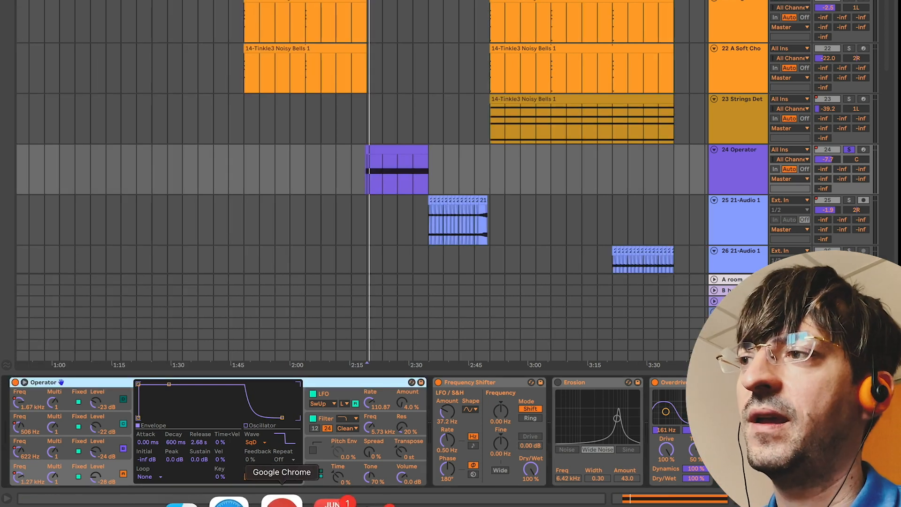
{"action": "left_click", "coordinate": [318, 474]}
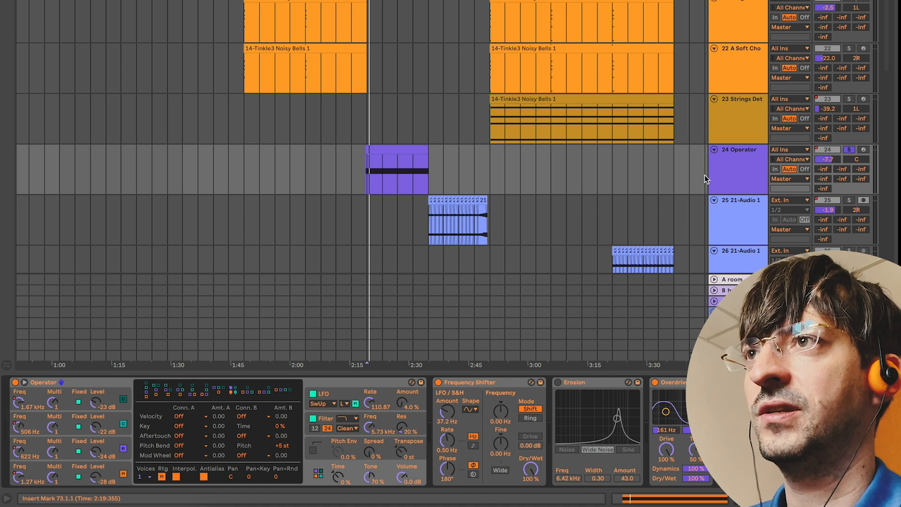
- Show automation and examine the Operator track's filter and oscillator frequency lanes and its effects chain from 2:19
{"action": "key", "text": "a"}
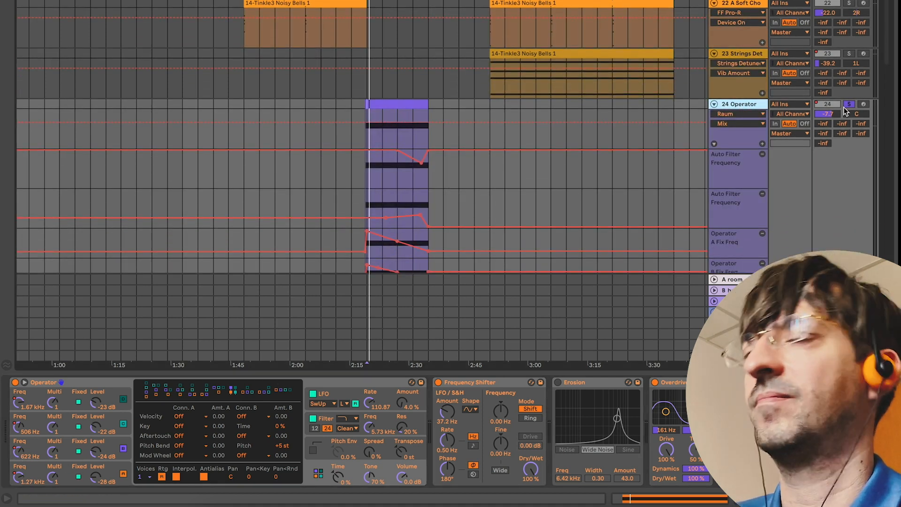
{"action": "scroll", "coordinate": [502, 201], "scroll_direction": "down", "scroll_amount": 4}
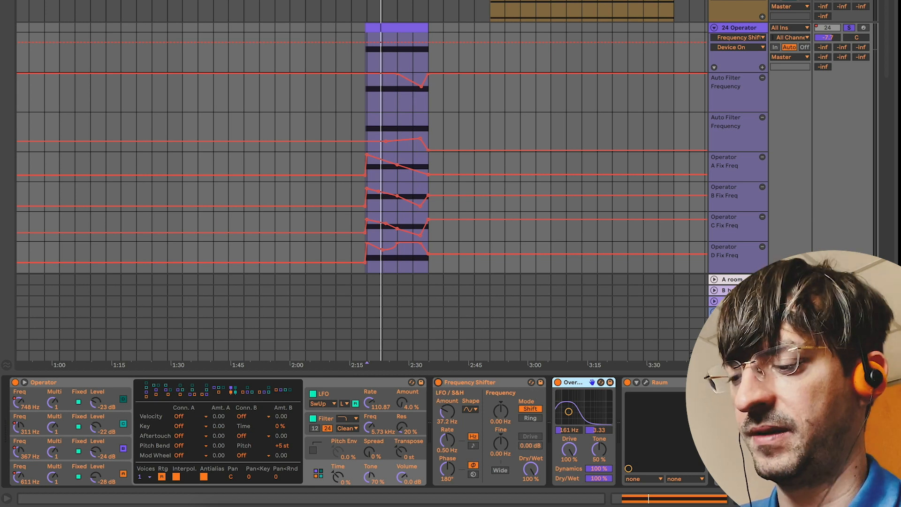
{"action": "scroll", "coordinate": [356, 431], "scroll_direction": "right", "scroll_amount": 10}
{"action": "scroll", "coordinate": [356, 432], "scroll_direction": "right", "scroll_amount": 5}
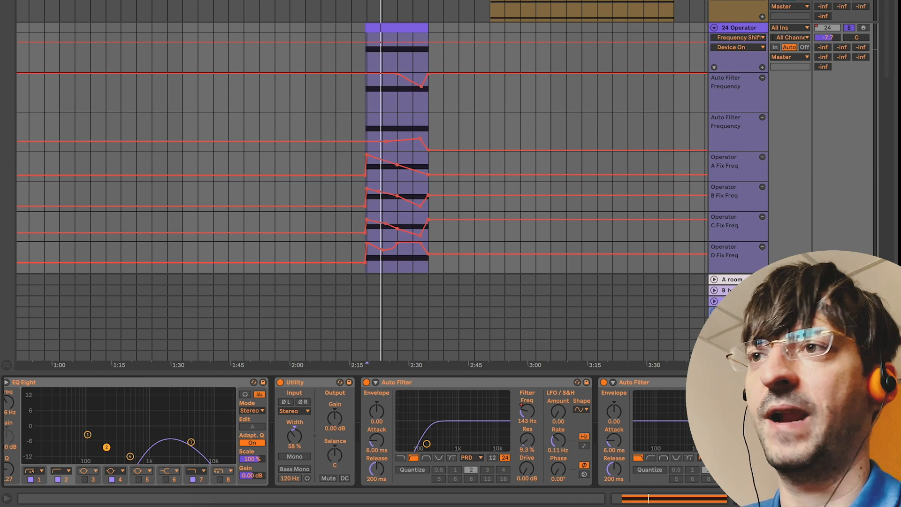
{"action": "left_click", "coordinate": [375, 67]}
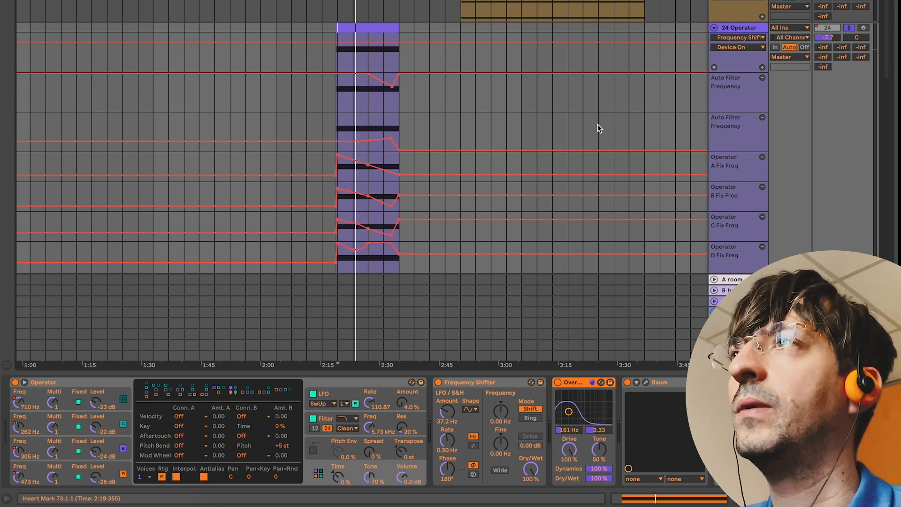
- Hide the automation, solo the 25 21-Audio 1 track and play its clips from about 2:34
{"action": "scroll", "coordinate": [585, 121], "scroll_direction": "down", "scroll_amount": 5}
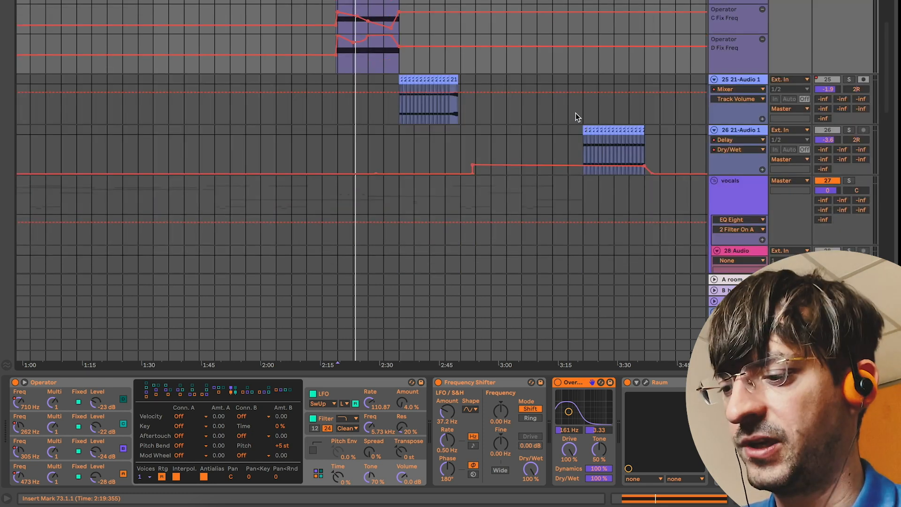
{"action": "key", "text": "a"}
{"action": "left_click", "coordinate": [397, 95]}
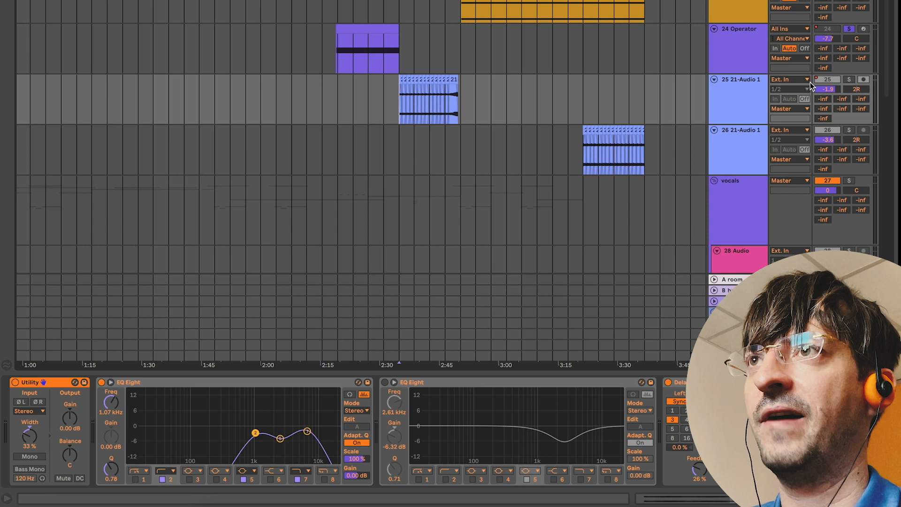
{"action": "left_click", "coordinate": [847, 79]}
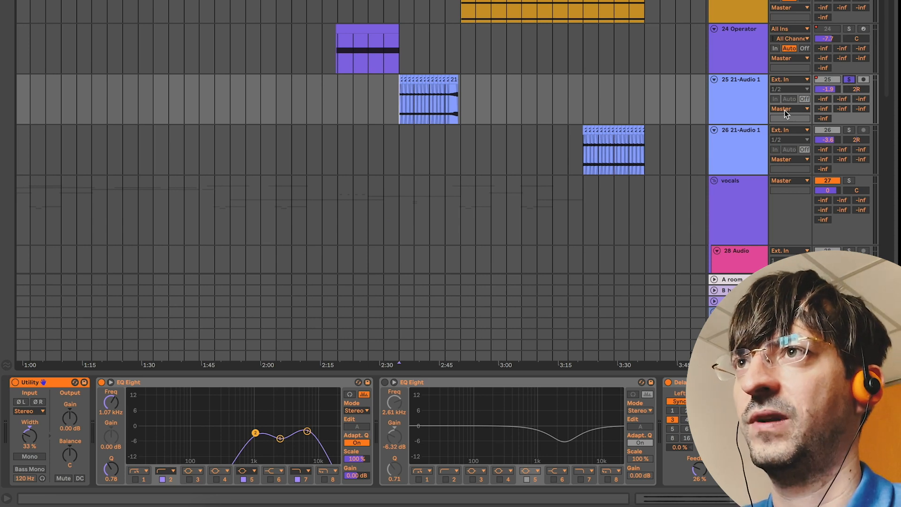
{"action": "key", "text": "space"}
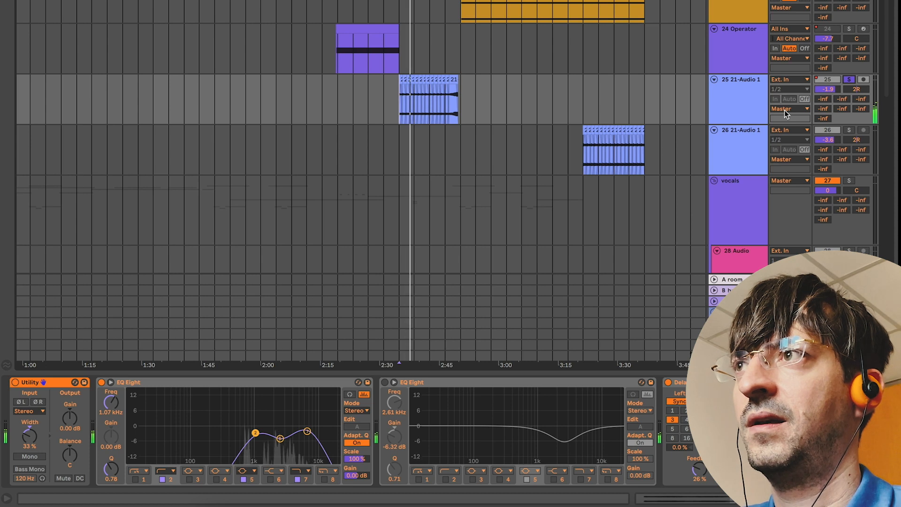
{"action": "key", "text": "space"}
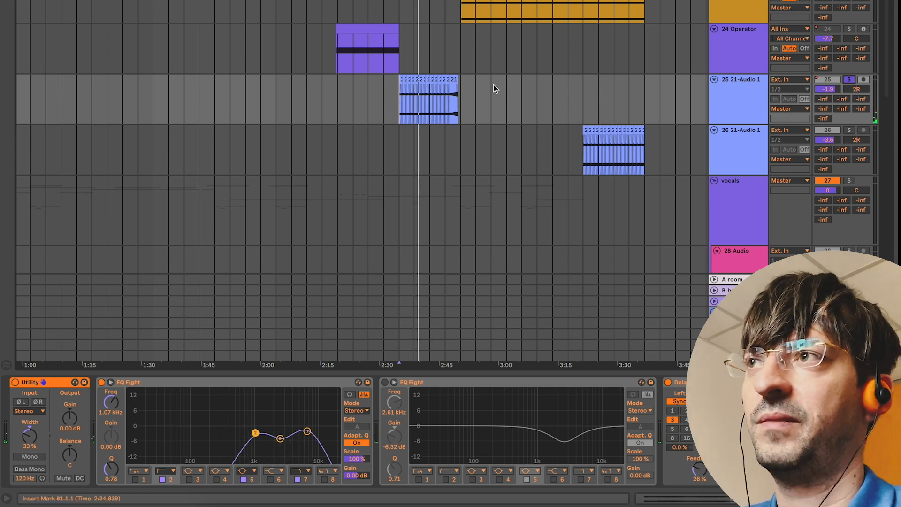
- Play the last clips of the 25 21-Audio 1 track from about 2:46
{"action": "left_click", "coordinate": [443, 99]}
{"action": "key", "text": "space"}
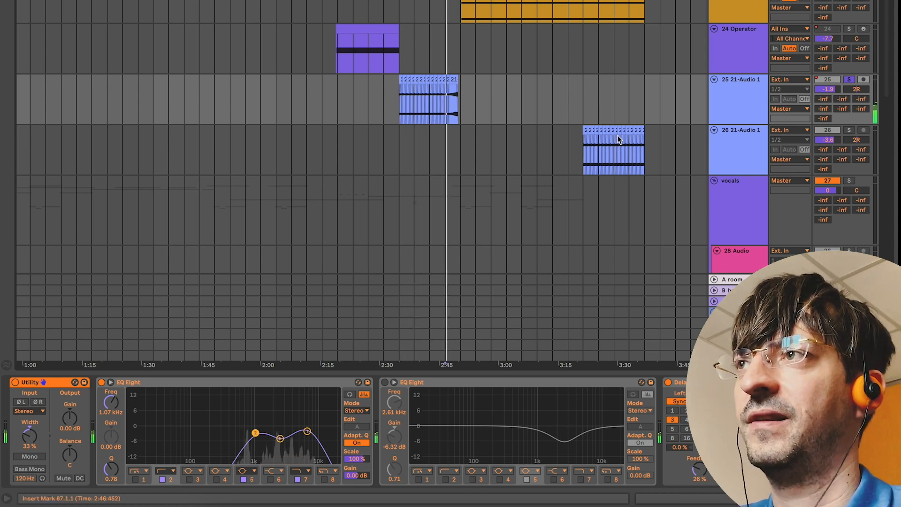
{"action": "left_click", "coordinate": [731, 99]}
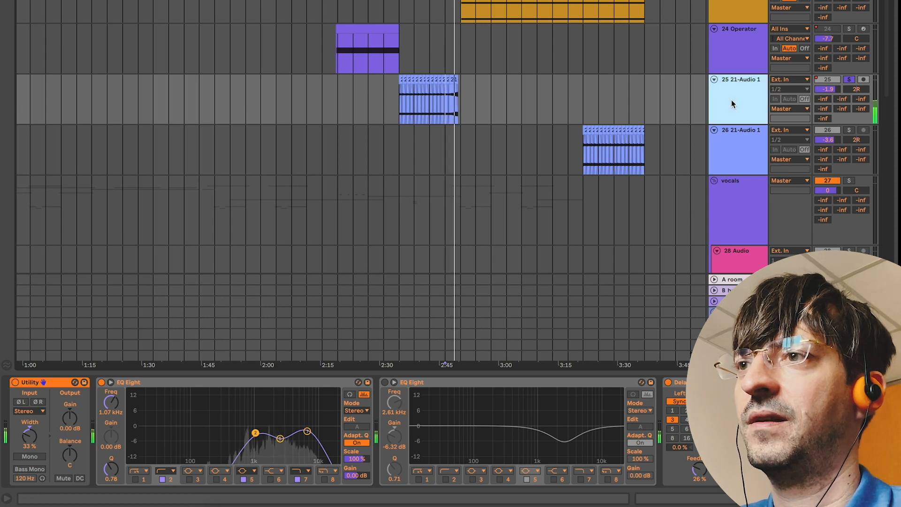
{"action": "key", "text": "space"}
- Go to the vocal tracks and play the verse vocals from about 0:15
{"action": "scroll", "coordinate": [565, 90], "scroll_direction": "down", "scroll_amount": 10}
{"action": "scroll", "coordinate": [565, 89], "scroll_direction": "left", "scroll_amount": 5}
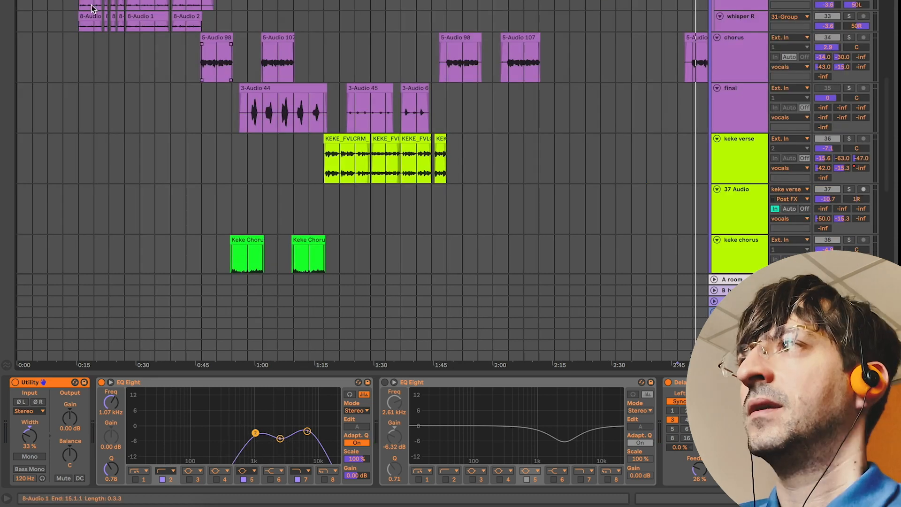
{"action": "scroll", "coordinate": [83, 13], "scroll_direction": "up", "scroll_amount": 5}
{"action": "left_click", "coordinate": [83, 13]}
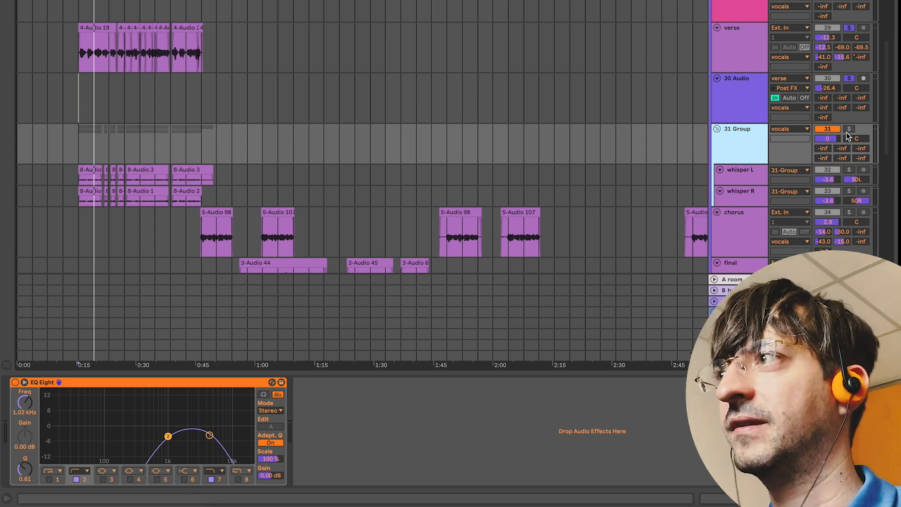
- Audition the whisper vocals by soloing 31 Group, clear the solo and play them with the full mix
{"action": "left_click", "coordinate": [850, 130]}
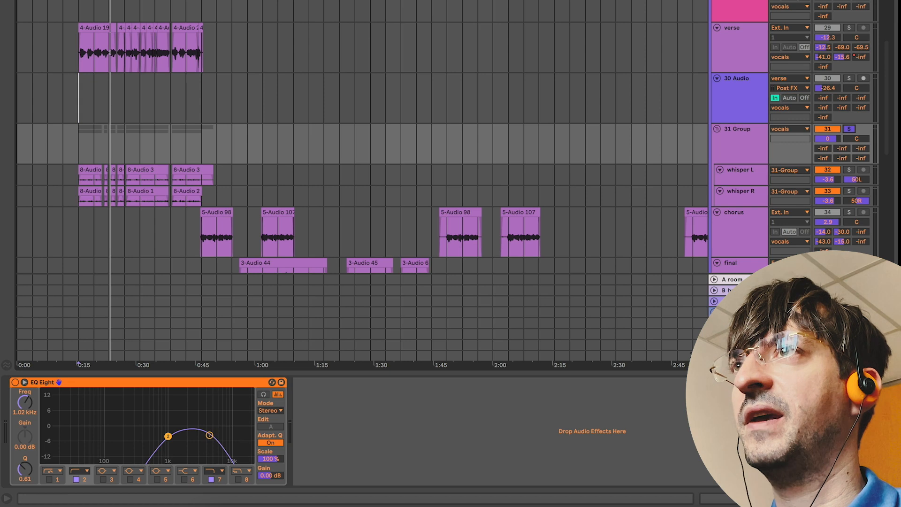
{"action": "left_click", "coordinate": [848, 128]}
{"action": "key", "text": "space"}
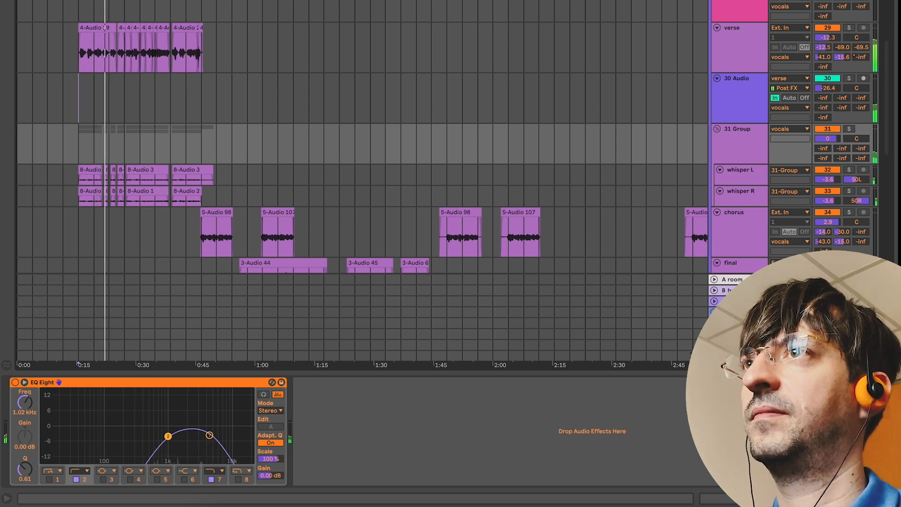
- Compare the verse vocals with and without their supporting layers by muting 30 Audio and 31 Group during playback and reactivating both
{"action": "key", "text": "space"}
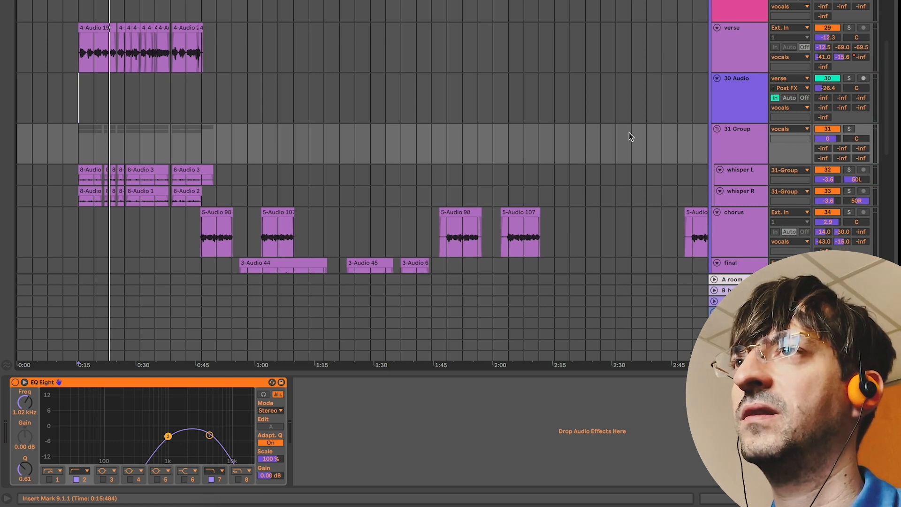
{"action": "key", "text": "space"}
{"action": "left_click", "coordinate": [825, 80]}
{"action": "left_click", "coordinate": [819, 129]}
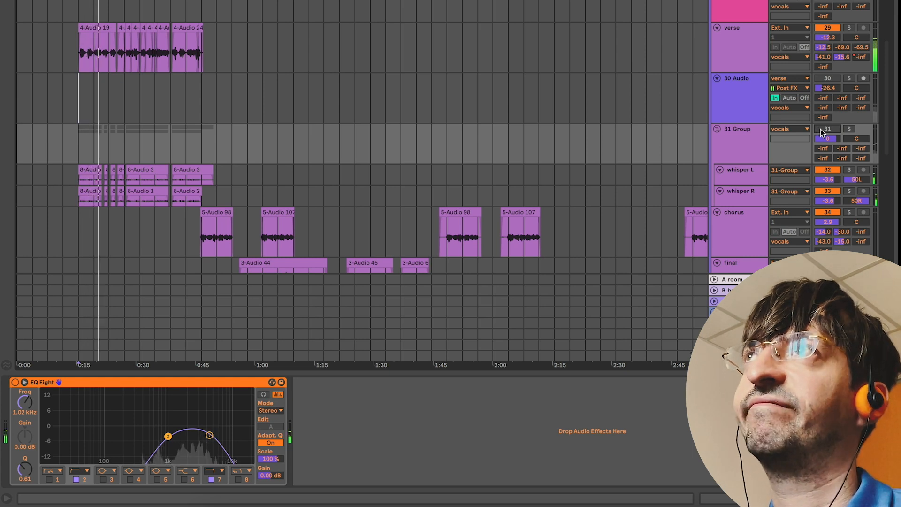
{"action": "left_click", "coordinate": [821, 129]}
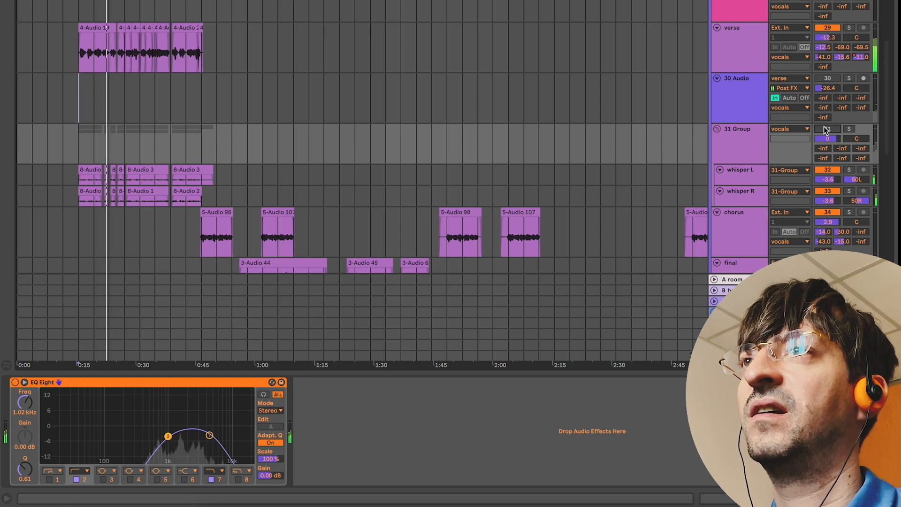
{"action": "left_click", "coordinate": [827, 79]}
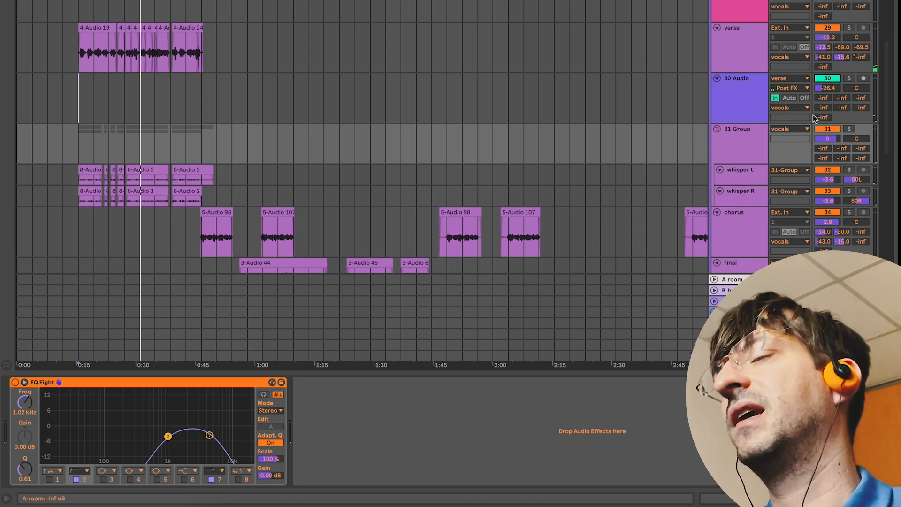
- Play the keke verse vocals from about 1:20, show that track's effects and compare the sound with 37 Audio muted and reactivated
{"action": "scroll", "coordinate": [155, 105], "scroll_direction": "down", "scroll_amount": 3}
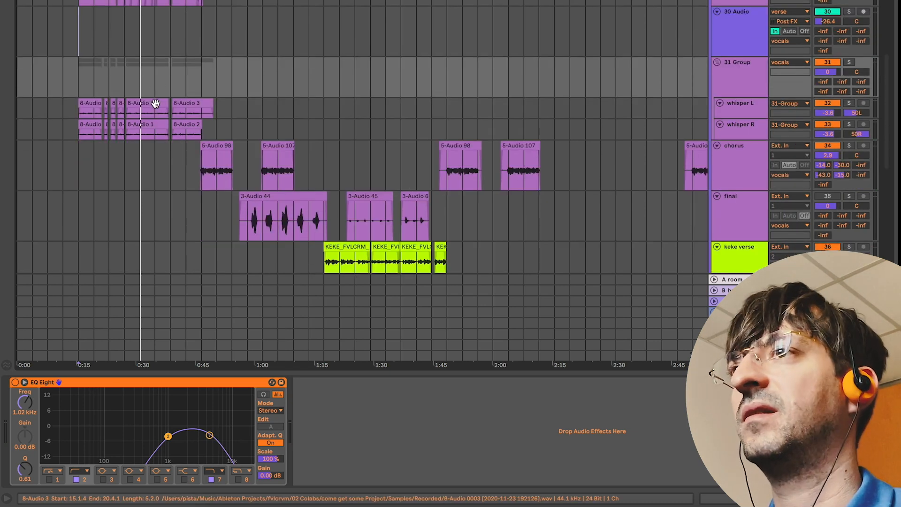
{"action": "scroll", "coordinate": [156, 103], "scroll_direction": "down", "scroll_amount": 1}
{"action": "left_click", "coordinate": [339, 143]}
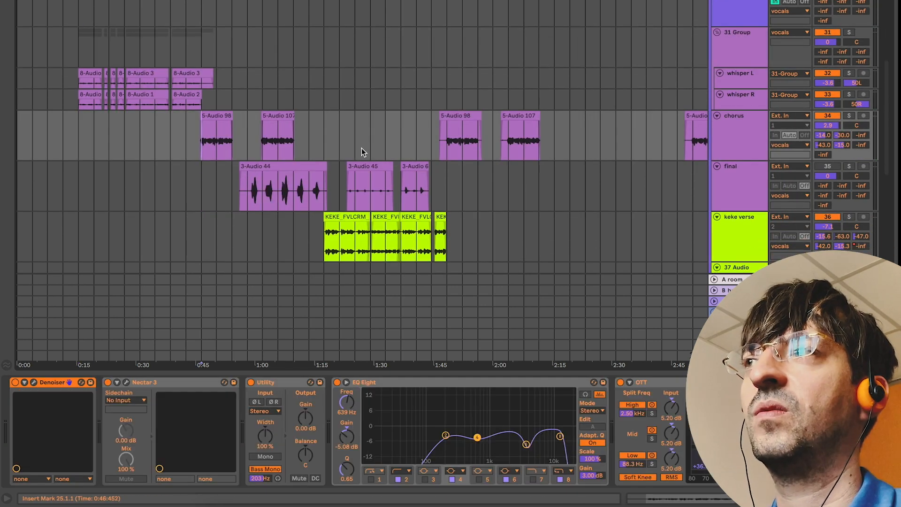
{"action": "scroll", "coordinate": [361, 152], "scroll_direction": "down", "scroll_amount": 1}
{"action": "scroll", "coordinate": [797, 178], "scroll_direction": "down", "scroll_amount": 2}
{"action": "left_click", "coordinate": [749, 166]}
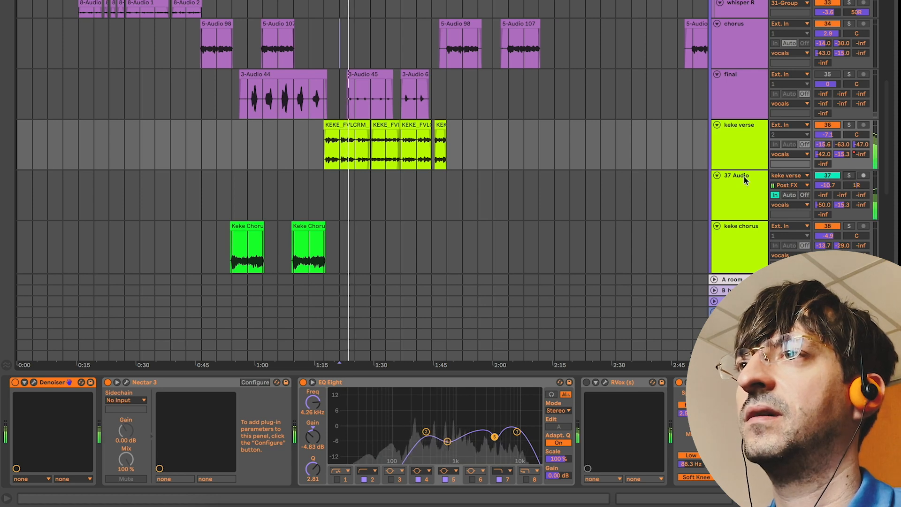
{"action": "left_click", "coordinate": [819, 177]}
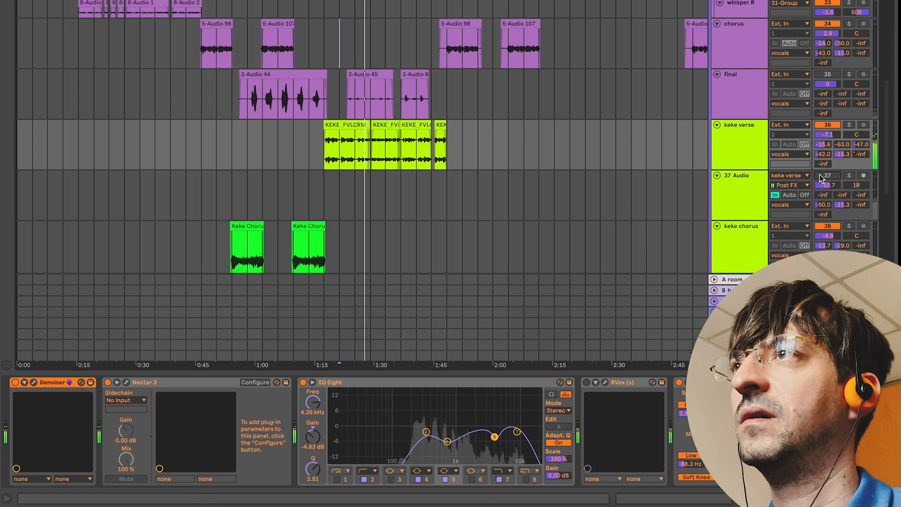
{"action": "left_click", "coordinate": [820, 178]}
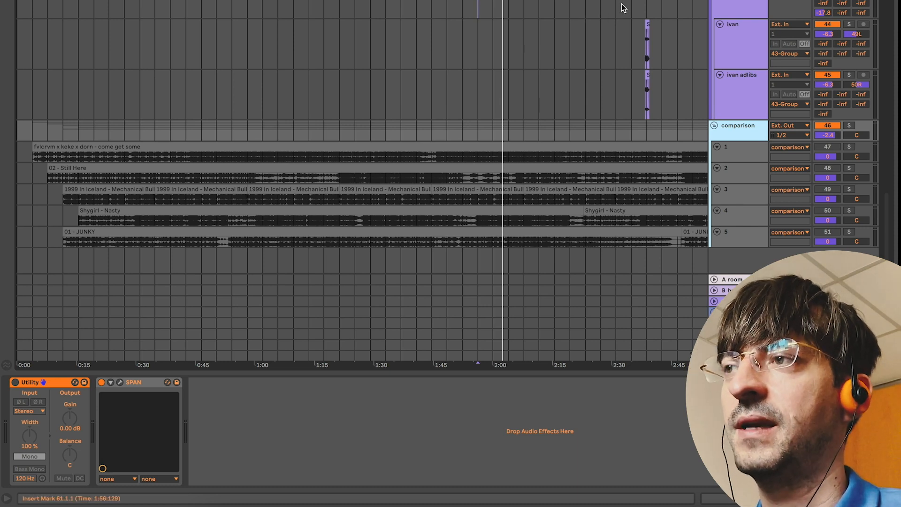
- Examine the comparison group's reference tracks and the key mappings on their solo switches, and leave key mapping mode
{"action": "scroll", "coordinate": [556, 10], "scroll_direction": "right", "scroll_amount": 5}
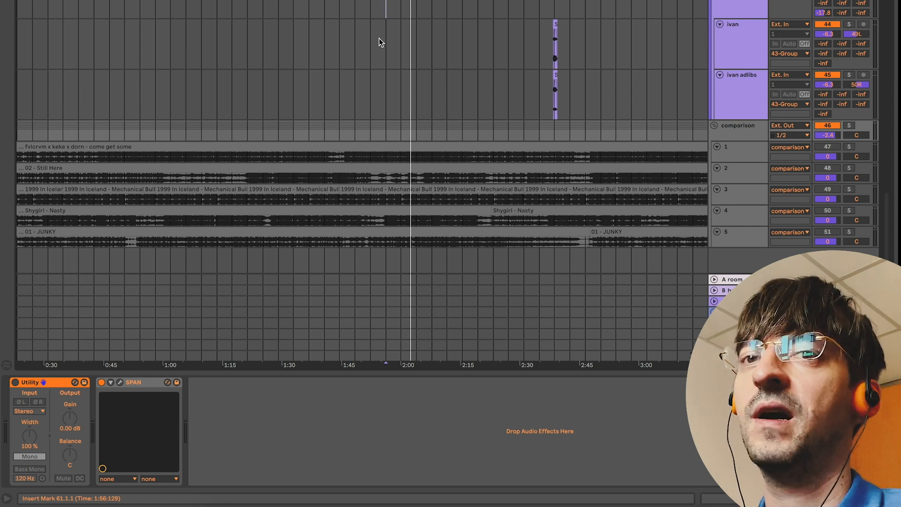
{"action": "left_click", "coordinate": [734, 127]}
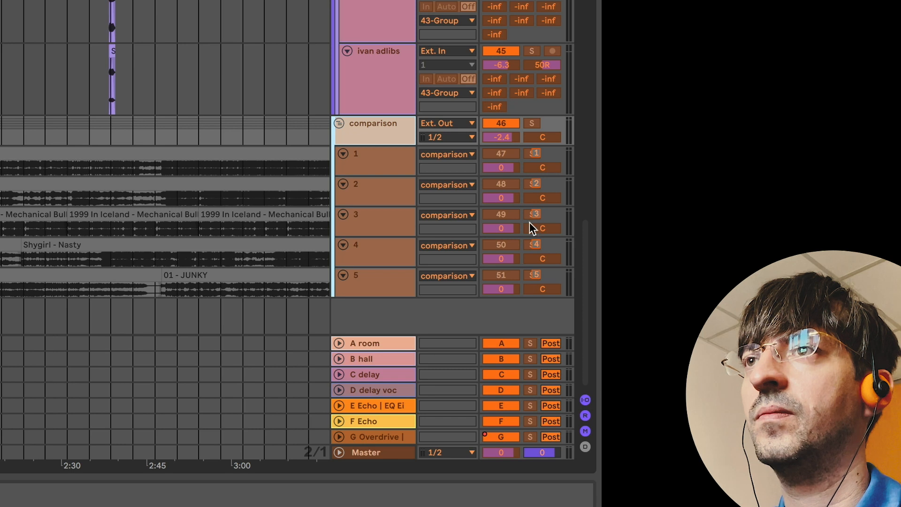
{"action": "key", "text": "super+k"}
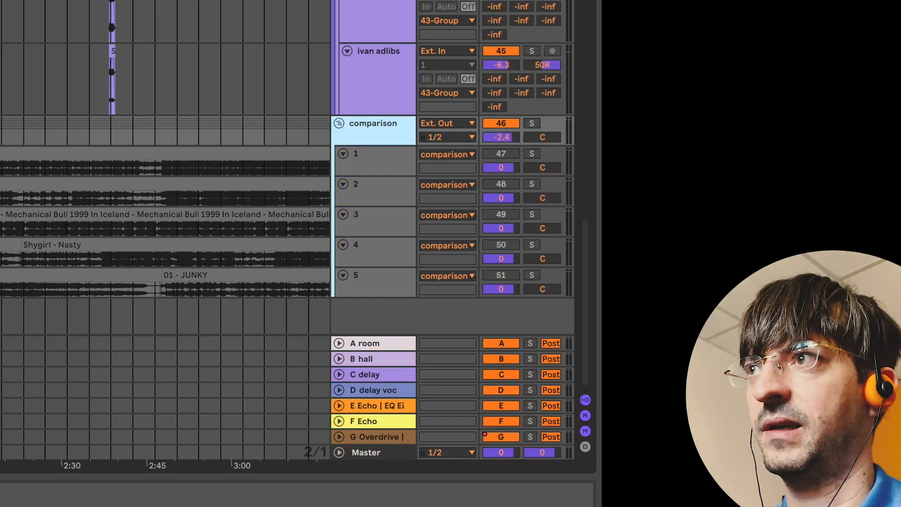
- Play from about 2:07, soloing comparison reference tracks 2, 3, 4 and 5 in turn, and clear the last solo
{"action": "left_click", "coordinate": [222, 21]}
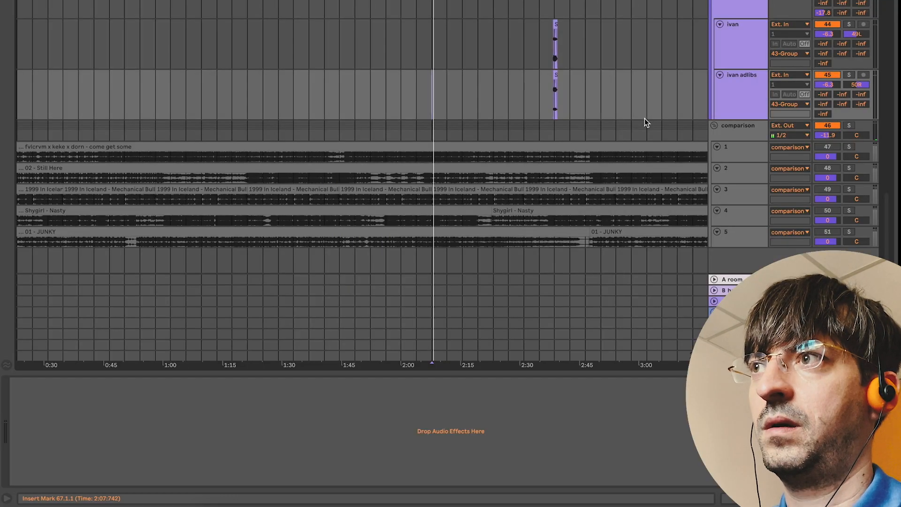
{"action": "key", "text": "2"}
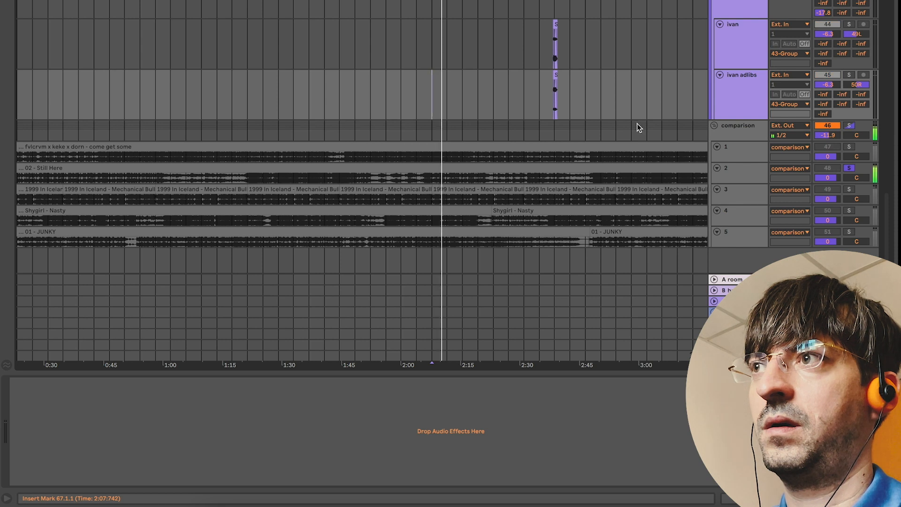
{"action": "key", "text": "3"}
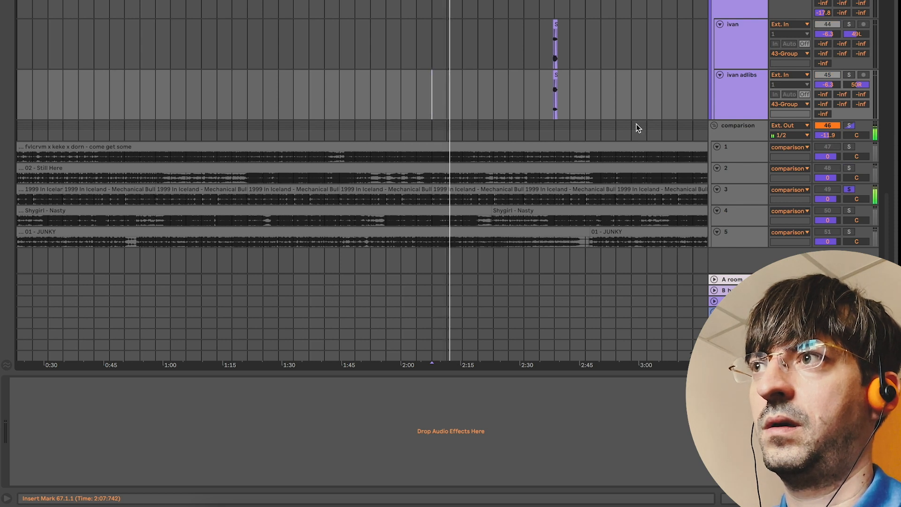
{"action": "key", "text": "4"}
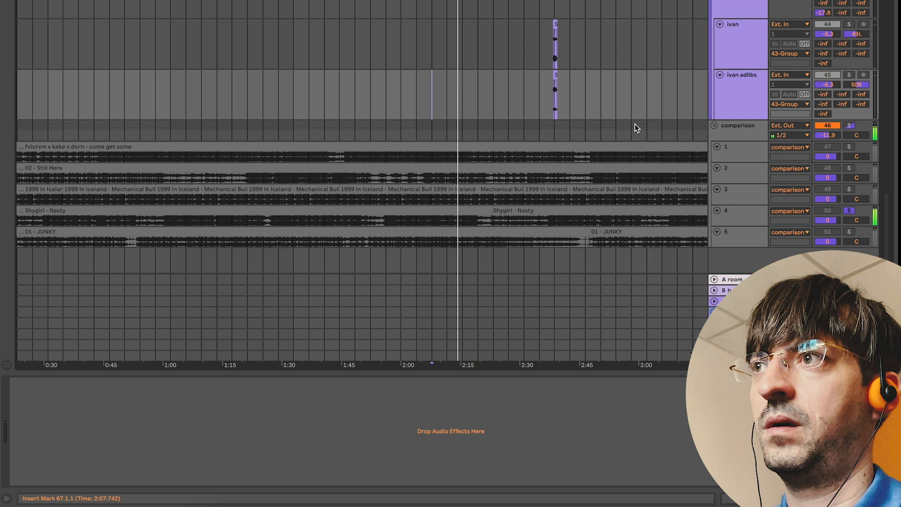
{"action": "key", "text": "5"}
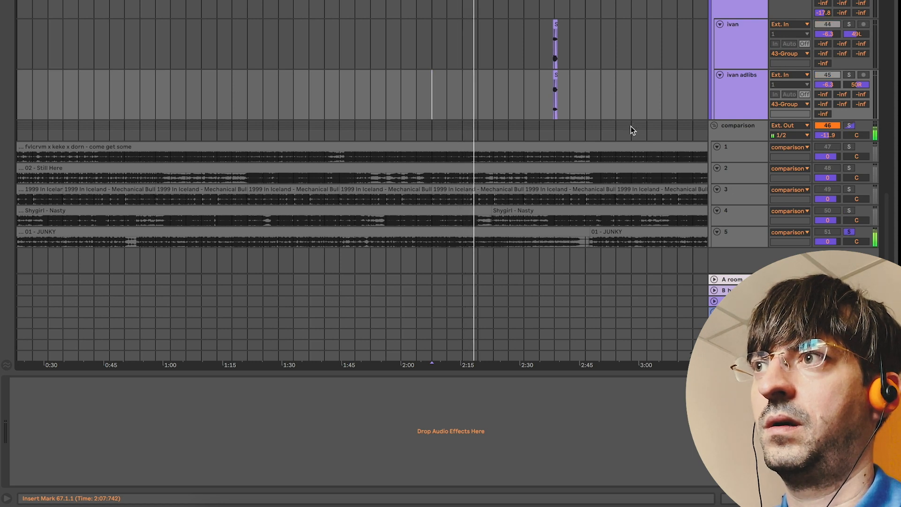
{"action": "key", "text": "5"}
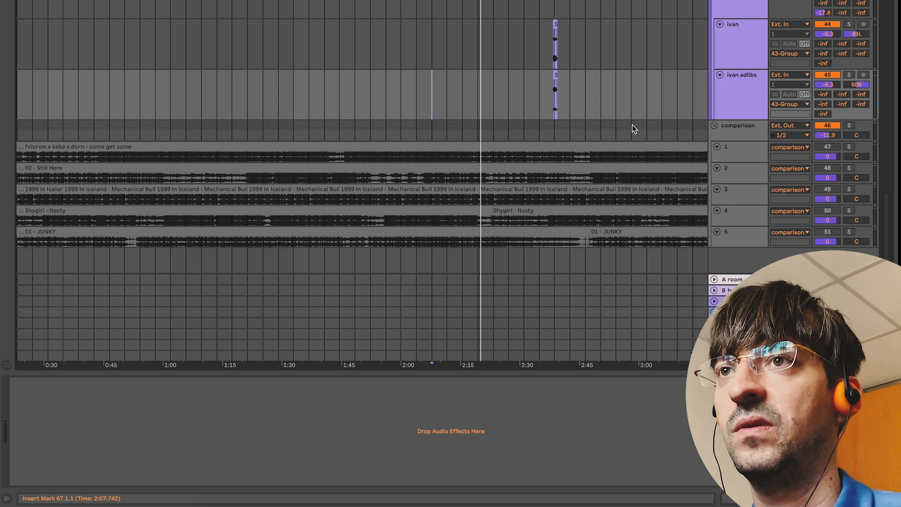